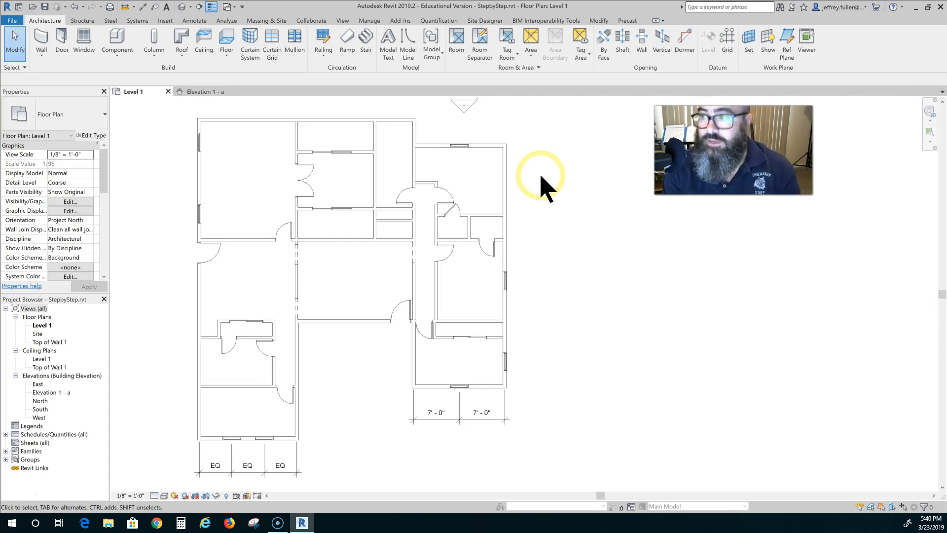
Step: Measure the upper-right bedroom's depth from its upper exterior wall to the partition below
{"action": "left_click", "coordinate": [126, 7]}
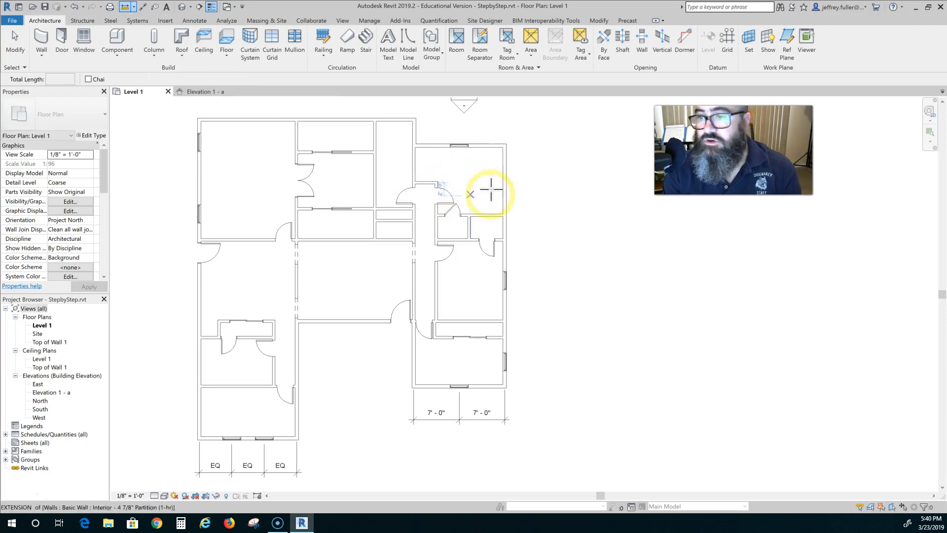
{"action": "left_click", "coordinate": [476, 147]}
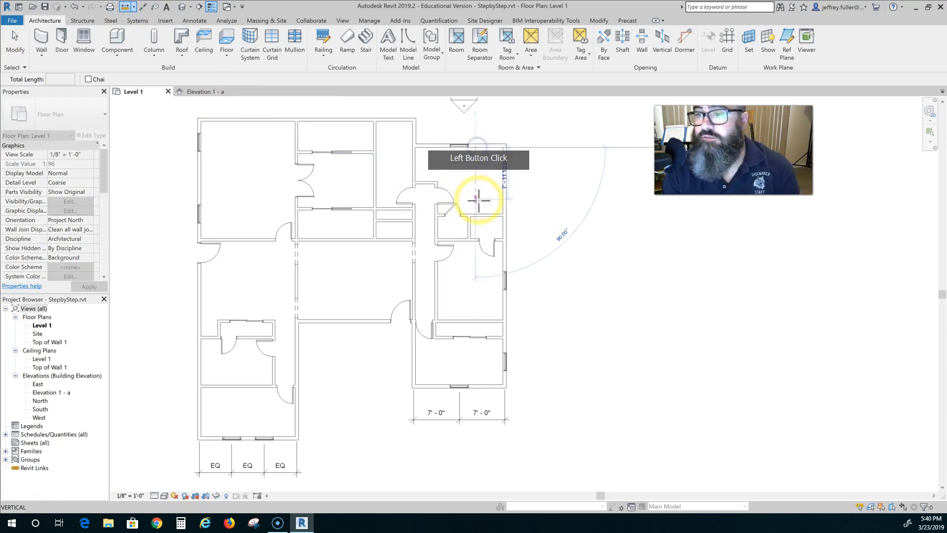
{"action": "left_click", "coordinate": [476, 213]}
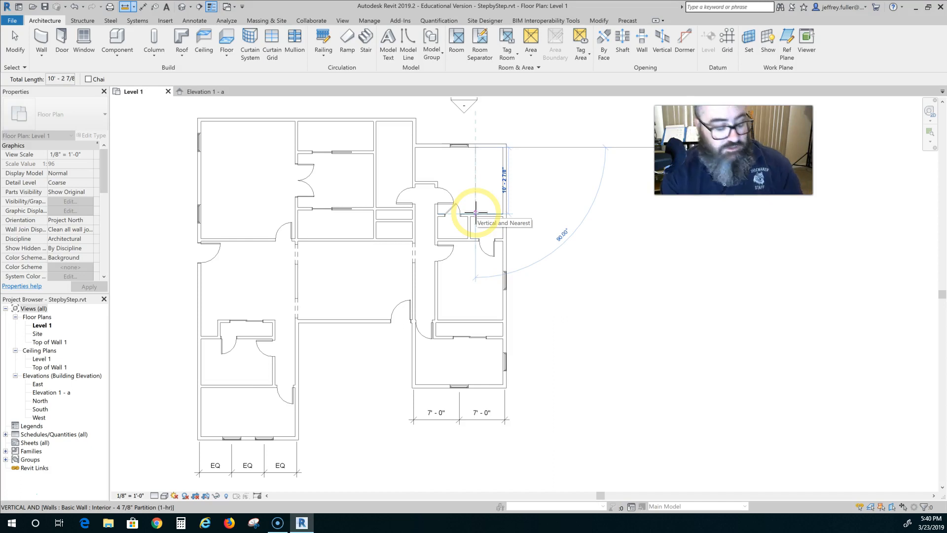
{"action": "key", "text": "Escape"}
{"action": "key", "text": "Escape"}
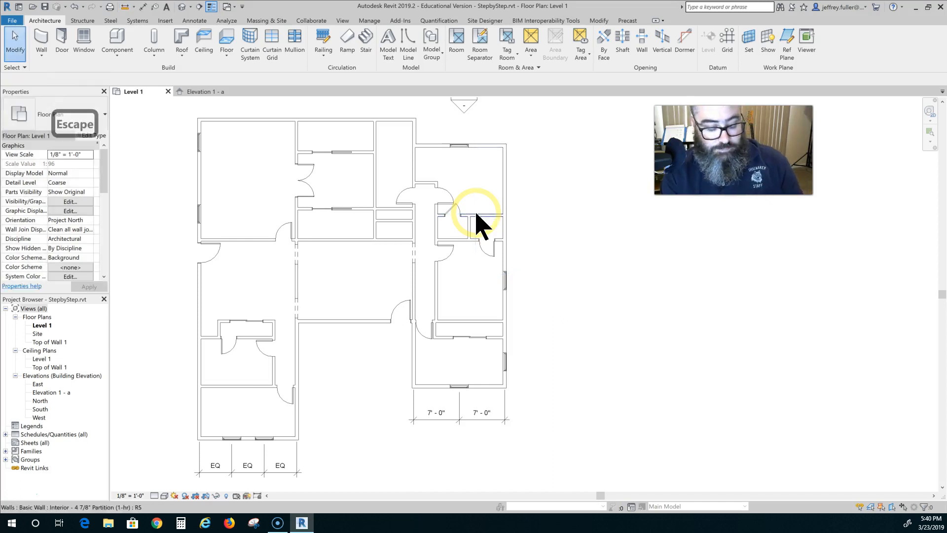
Step: Measure across the upper-right bedroom from its right exterior wall towards the door-side partition
{"action": "key", "text": "Return"}
{"action": "left_click", "coordinate": [505, 180]}
{"action": "left_click", "coordinate": [438, 181]}
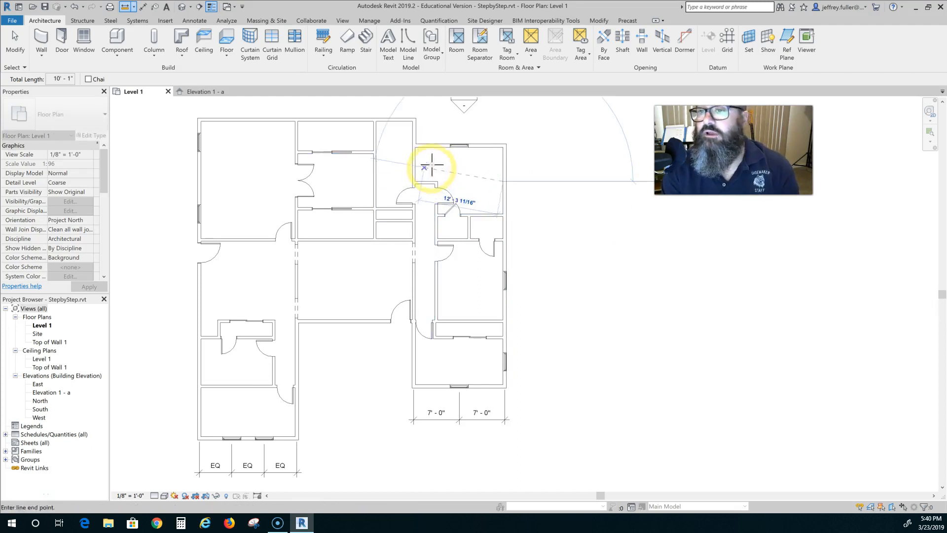
{"action": "left_click", "coordinate": [462, 181]}
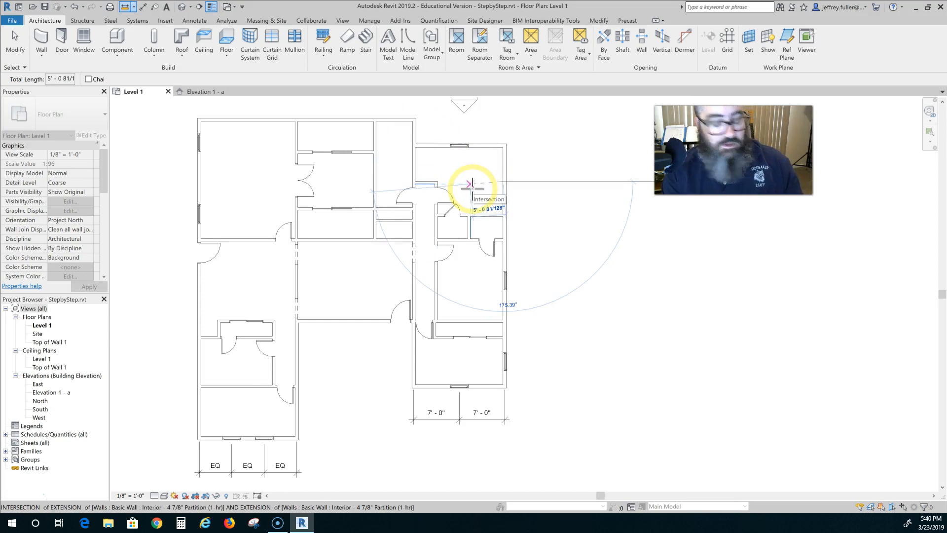
{"action": "key", "text": "Escape"}
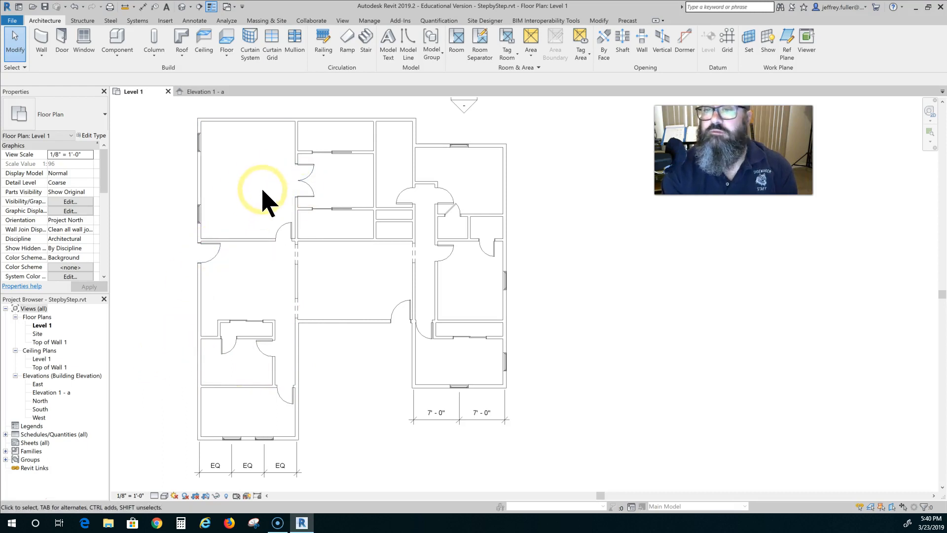
Step: Start placing a component with a family to load, and browse up from the residential doors folder to the US Imperial library
{"action": "scroll", "coordinate": [263, 191], "scroll_direction": "down", "scroll_amount": 1}
{"action": "middle_click_drag", "start_coordinate": [182, 262], "coordinate": [145, 274]}
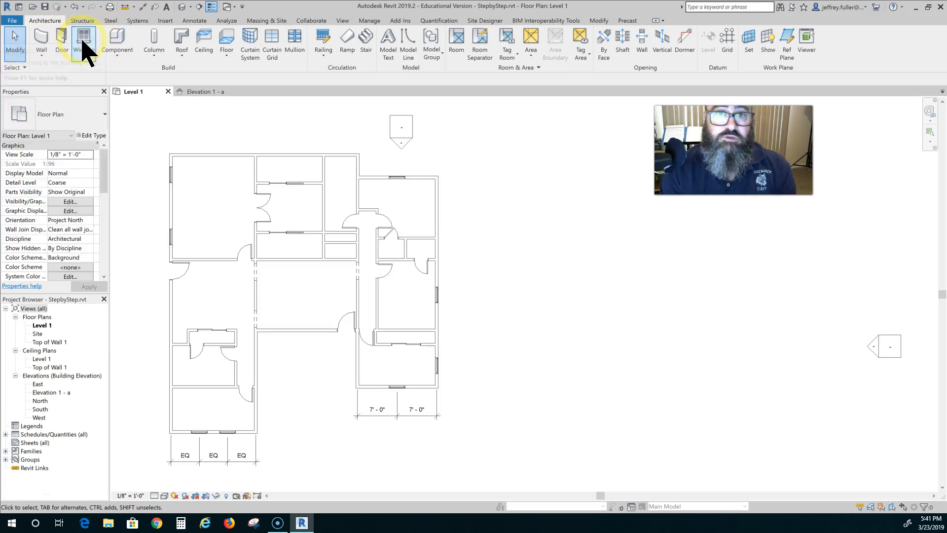
{"action": "left_click", "coordinate": [119, 44]}
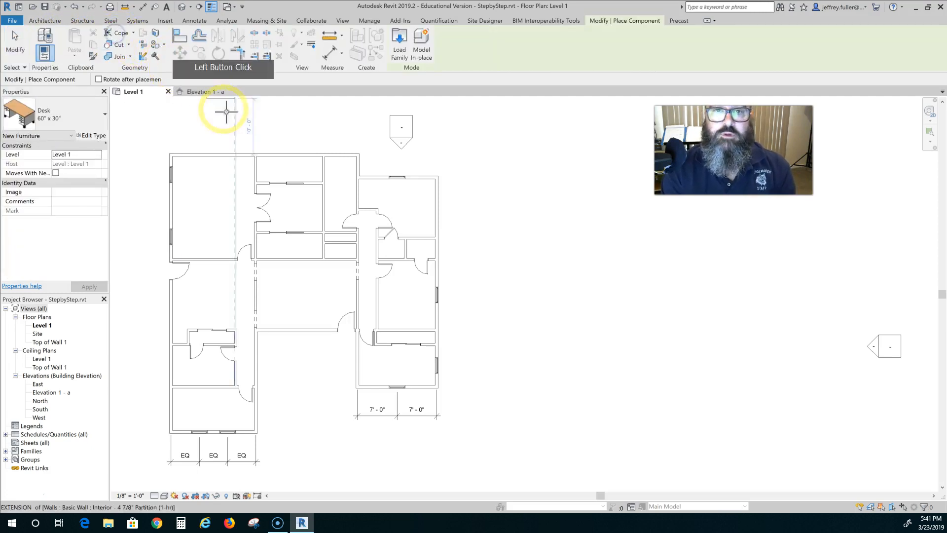
{"action": "left_click", "coordinate": [69, 117]}
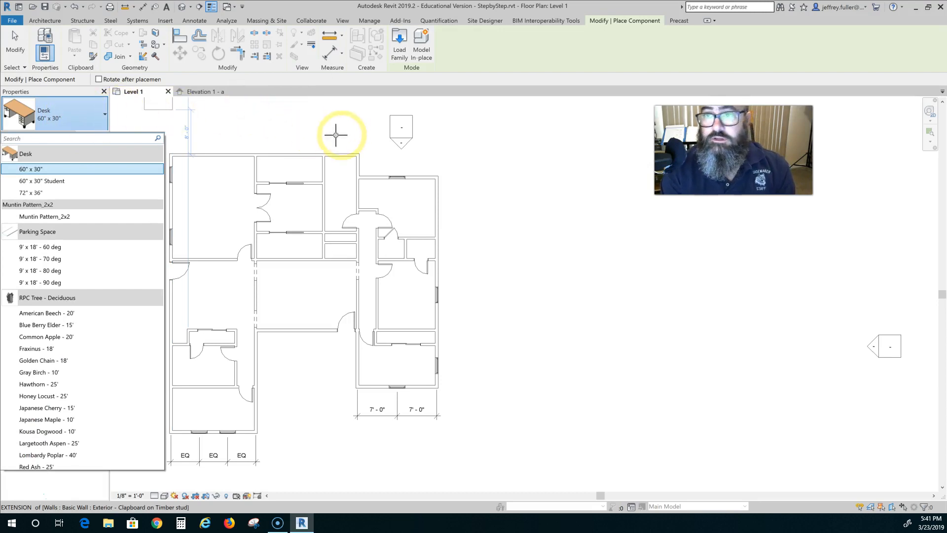
{"action": "left_click", "coordinate": [404, 45]}
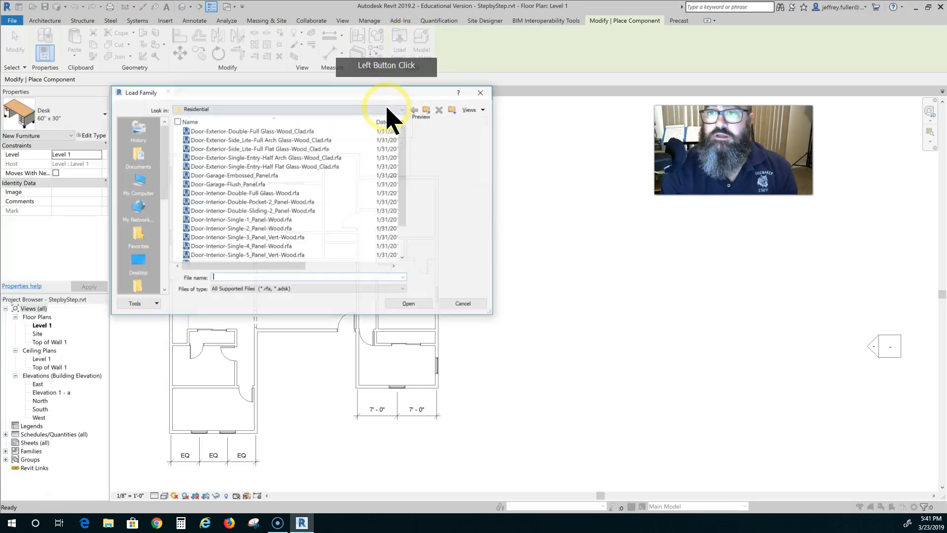
{"action": "scroll", "coordinate": [261, 170], "scroll_direction": "down", "scroll_amount": 2}
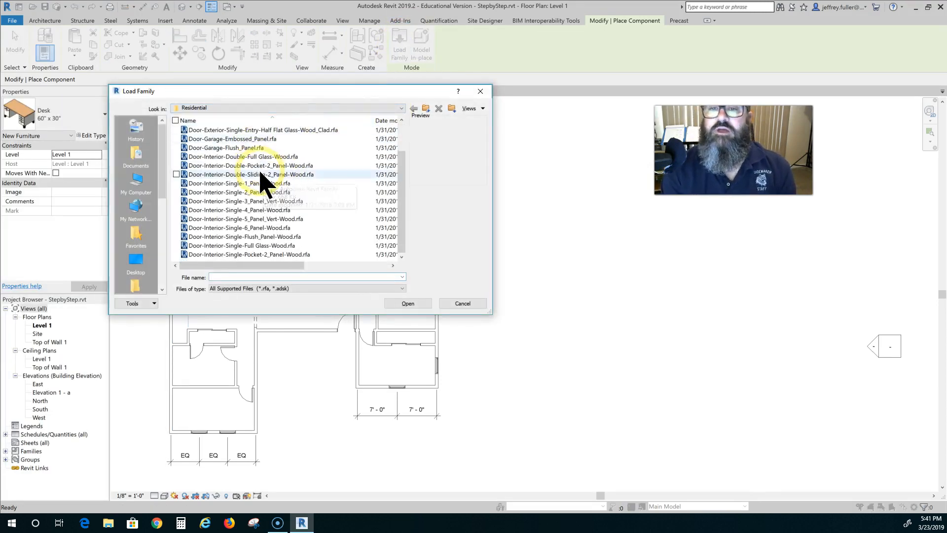
{"action": "scroll", "coordinate": [261, 170], "scroll_direction": "up", "scroll_amount": 2}
{"action": "left_click", "coordinate": [425, 110]}
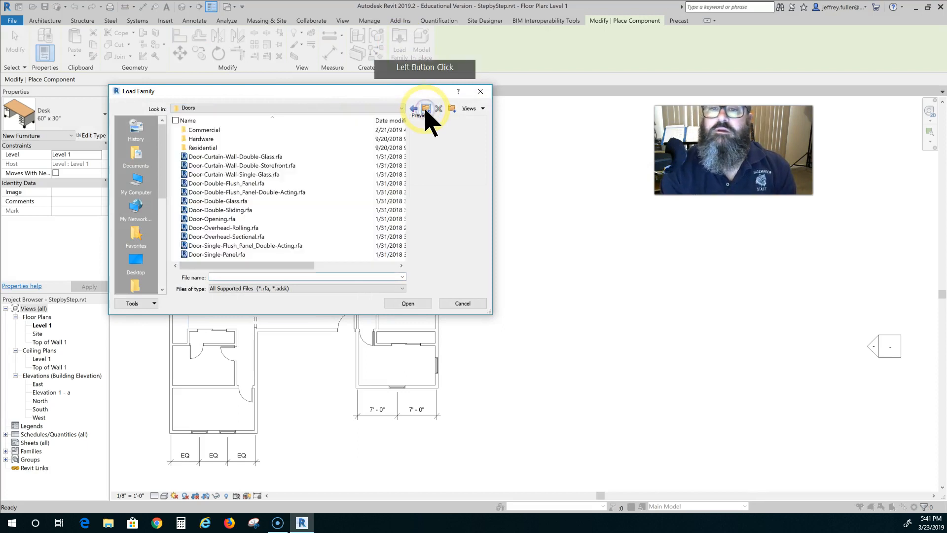
{"action": "left_click", "coordinate": [424, 109]}
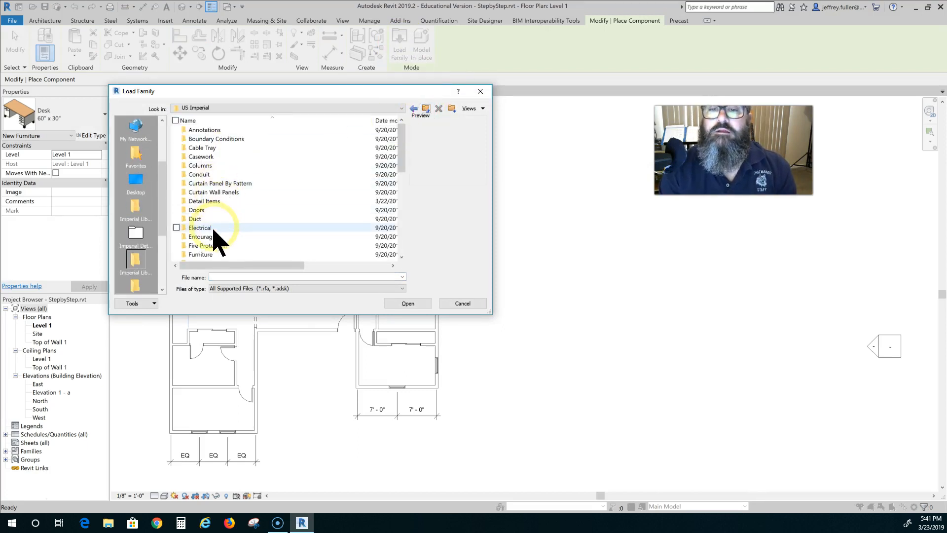
Step: Open the Bathtubs family folder under Plumbing, Architectural, Fixtures
{"action": "scroll", "coordinate": [214, 236], "scroll_direction": "down", "scroll_amount": 2}
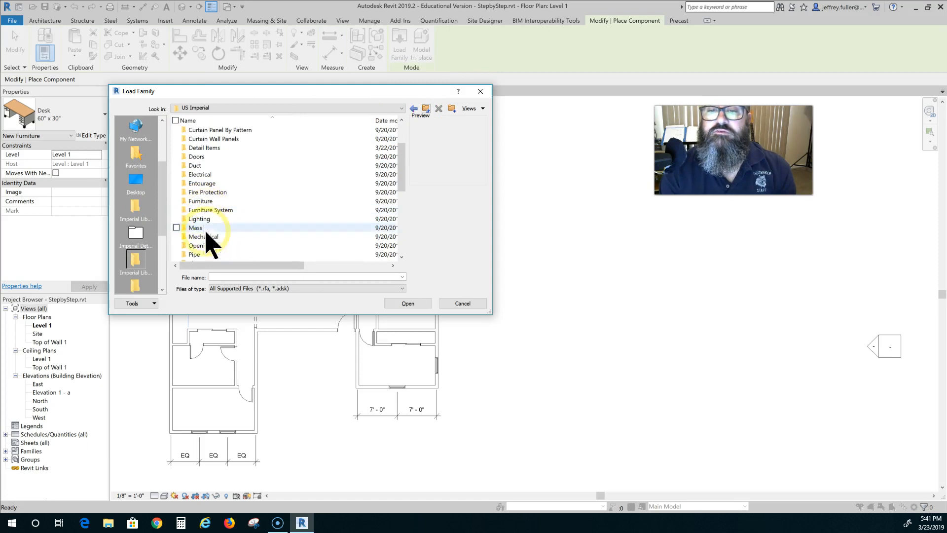
{"action": "scroll", "coordinate": [204, 254], "scroll_direction": "down", "scroll_amount": 1}
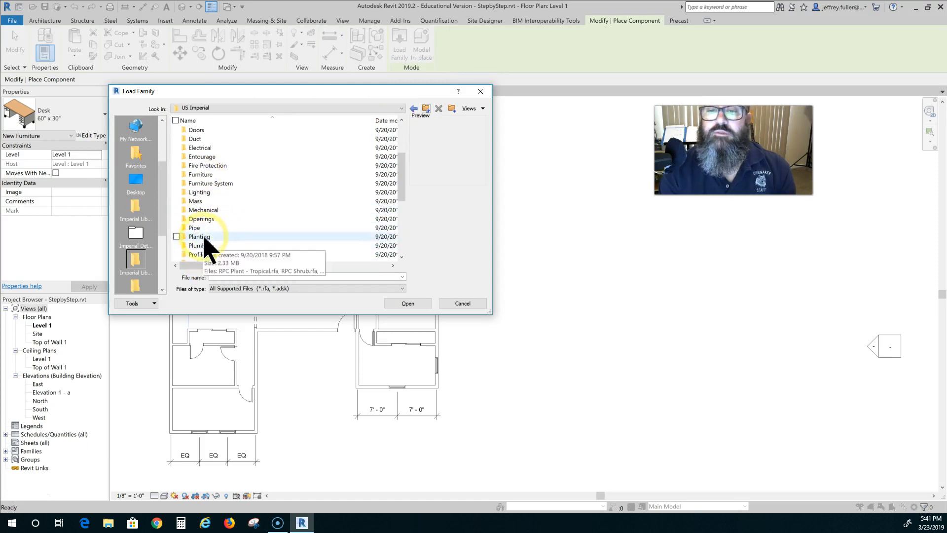
{"action": "double_click", "coordinate": [206, 245]}
{"action": "double_click", "coordinate": [224, 139]}
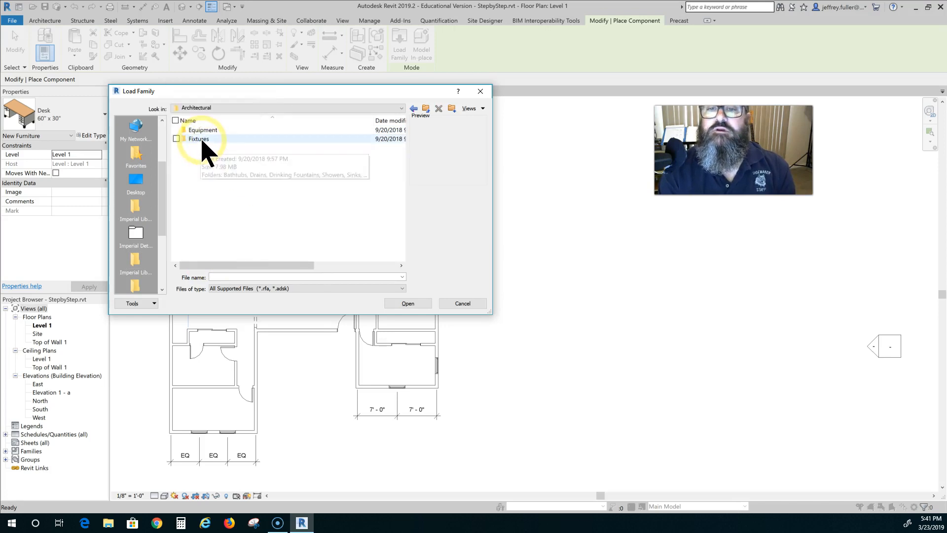
{"action": "double_click", "coordinate": [259, 165]}
{"action": "double_click", "coordinate": [203, 130]}
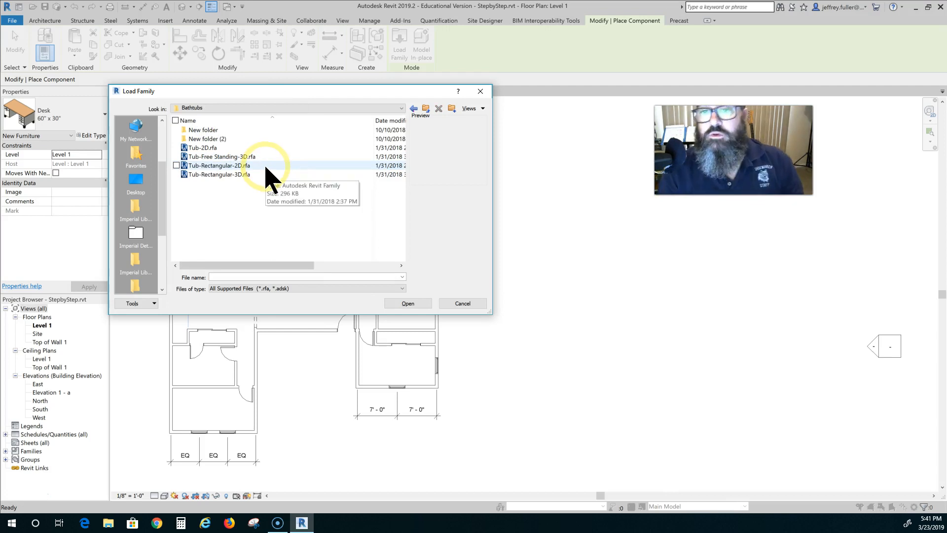
Step: Preview the rectangular 3D tub, but load the Tub-Free Standing-3D family into the project
{"action": "double_click", "coordinate": [229, 173]}
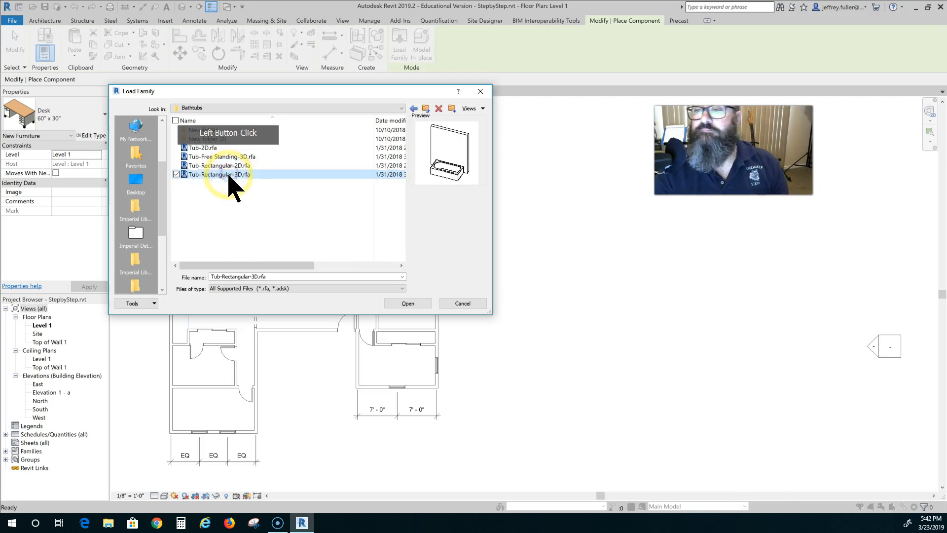
{"action": "left_click", "coordinate": [225, 157]}
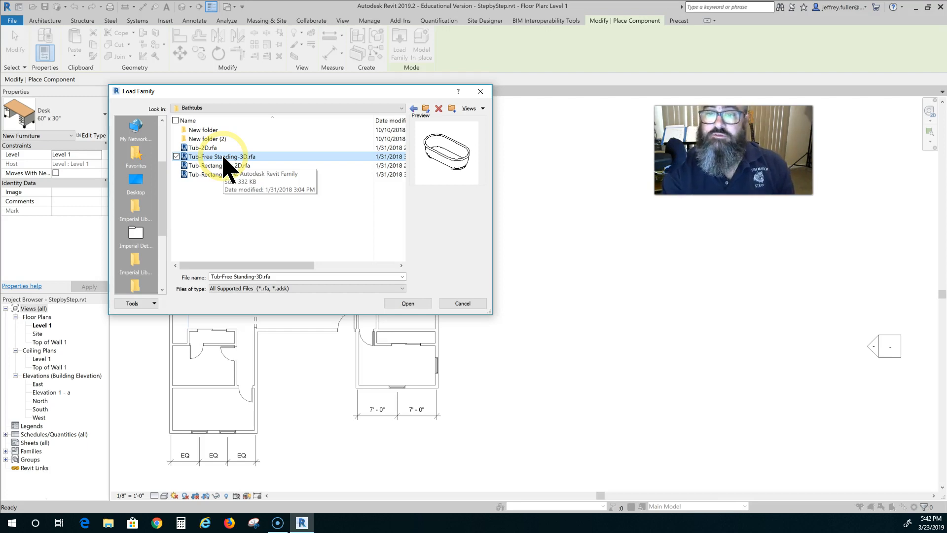
{"action": "left_click", "coordinate": [223, 157]}
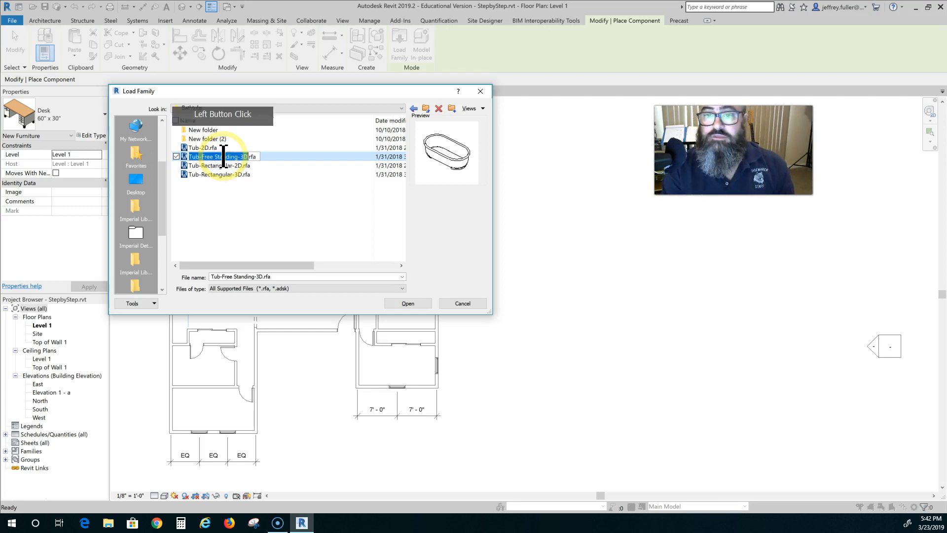
{"action": "left_click", "coordinate": [410, 307]}
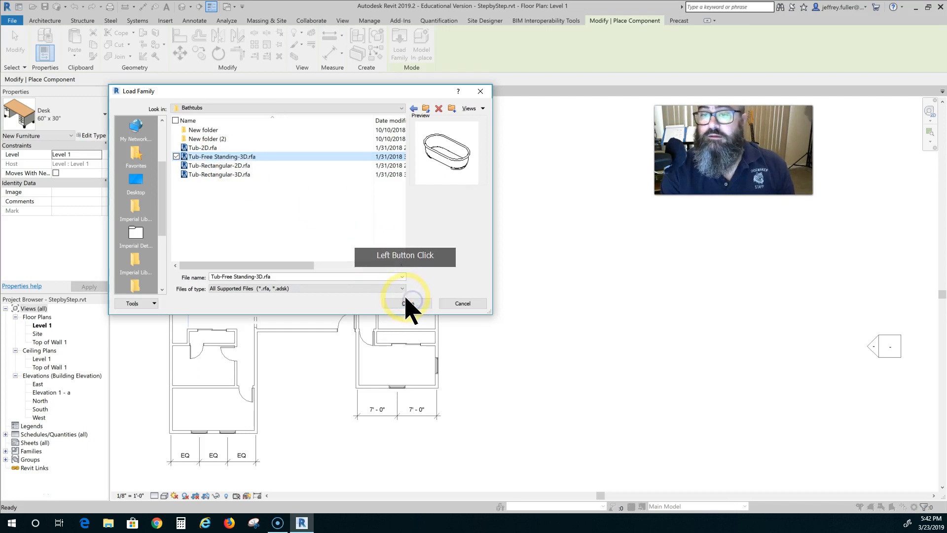
{"action": "left_click", "coordinate": [408, 303]}
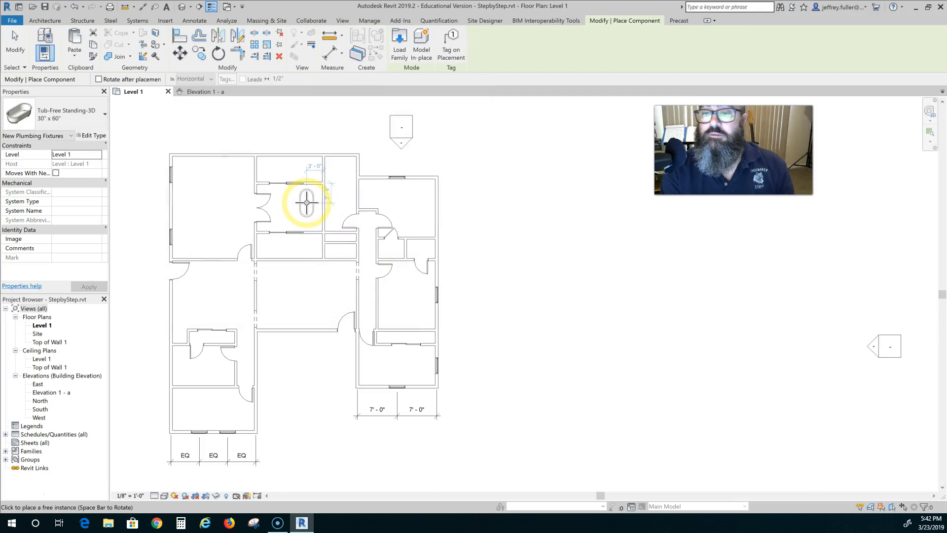
Step: Place the 30" x 60" free-standing tub in the bathroom's upper-right corner, about 2'-0" from the right wall and 3'-0" from the upper wall
{"action": "scroll", "coordinate": [311, 207], "scroll_direction": "up", "scroll_amount": 2}
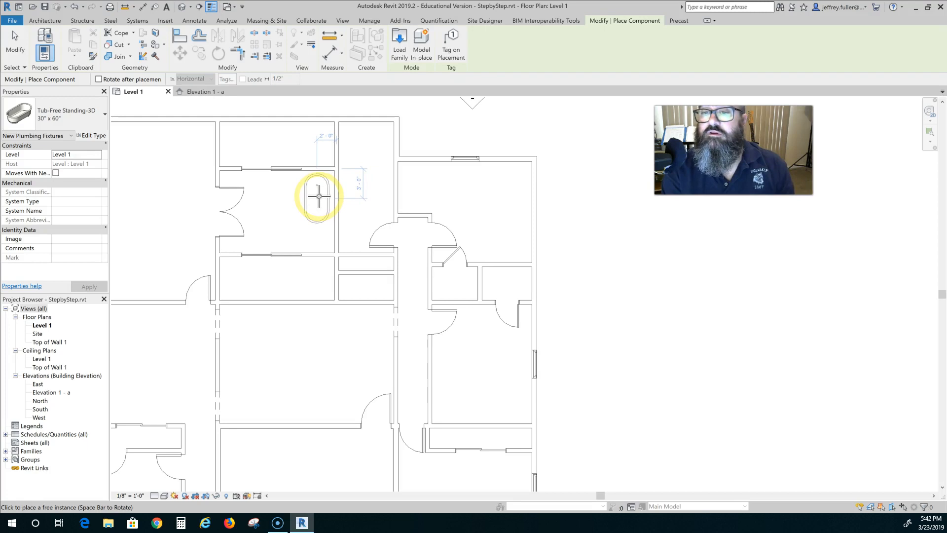
{"action": "left_click", "coordinate": [319, 197]}
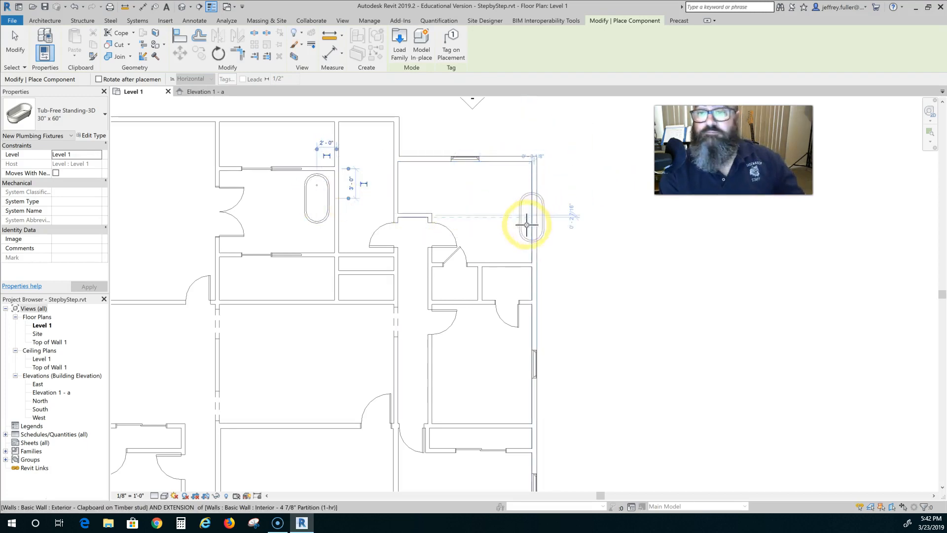
{"action": "key", "text": "Escape"}
{"action": "key", "text": "Escape"}
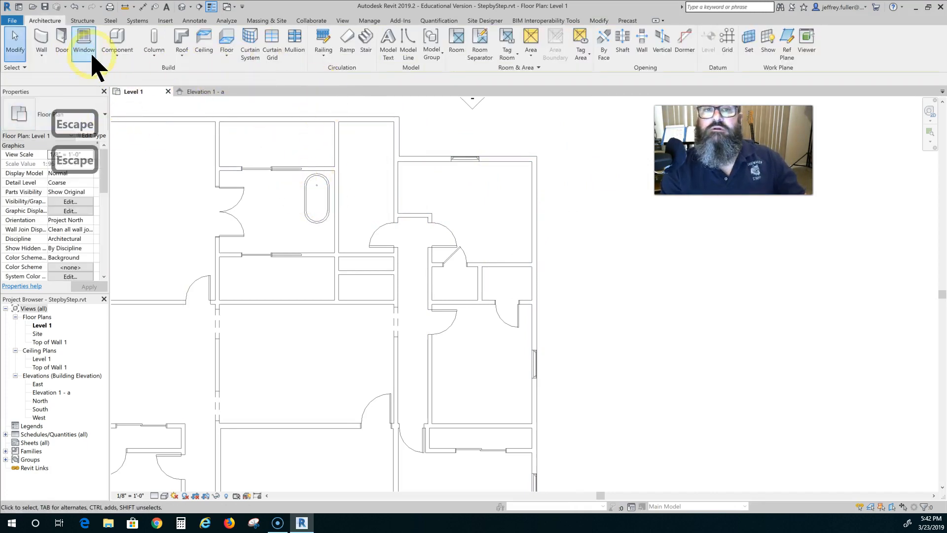
Step: Load the Shower Stall-2D family from the Showers fixtures folder for component placement
{"action": "left_click", "coordinate": [114, 41]}
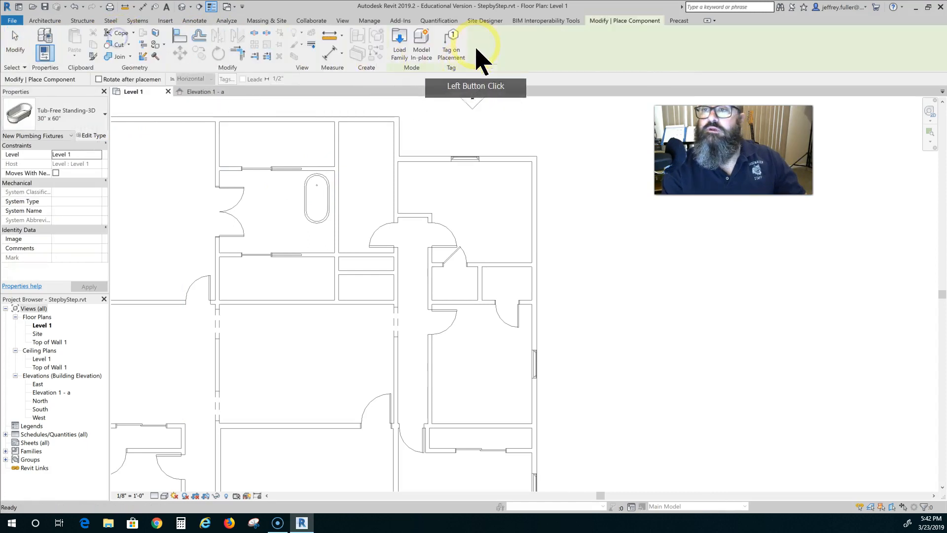
{"action": "left_click", "coordinate": [399, 43]}
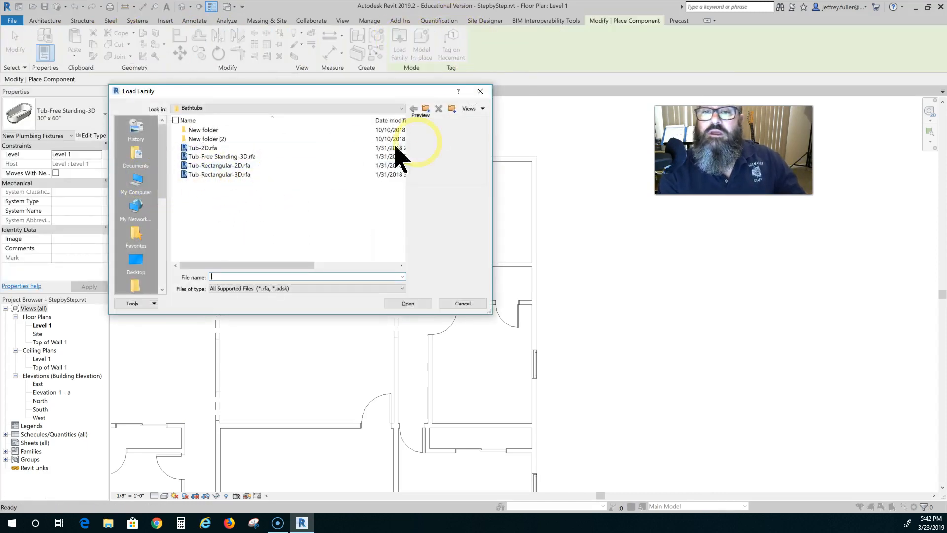
{"action": "left_click", "coordinate": [425, 110]}
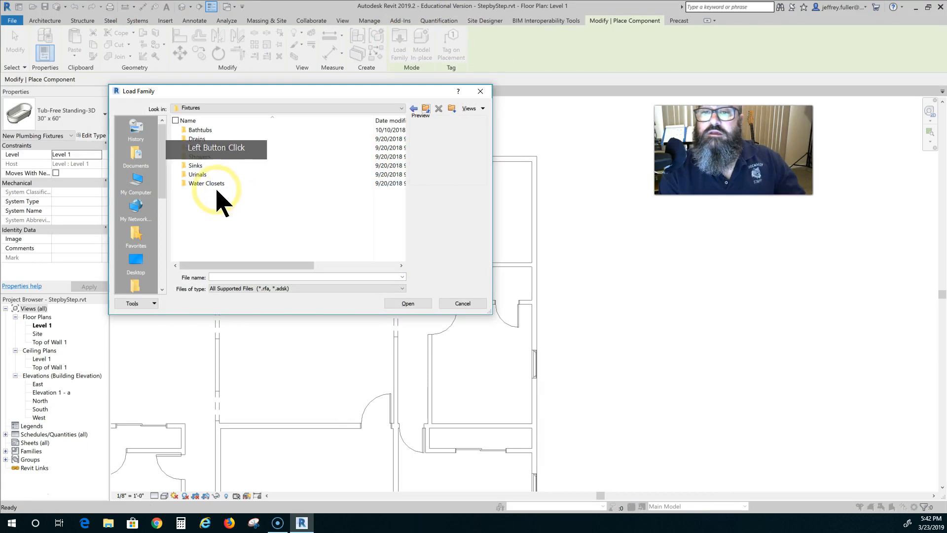
{"action": "left_click", "coordinate": [200, 157]}
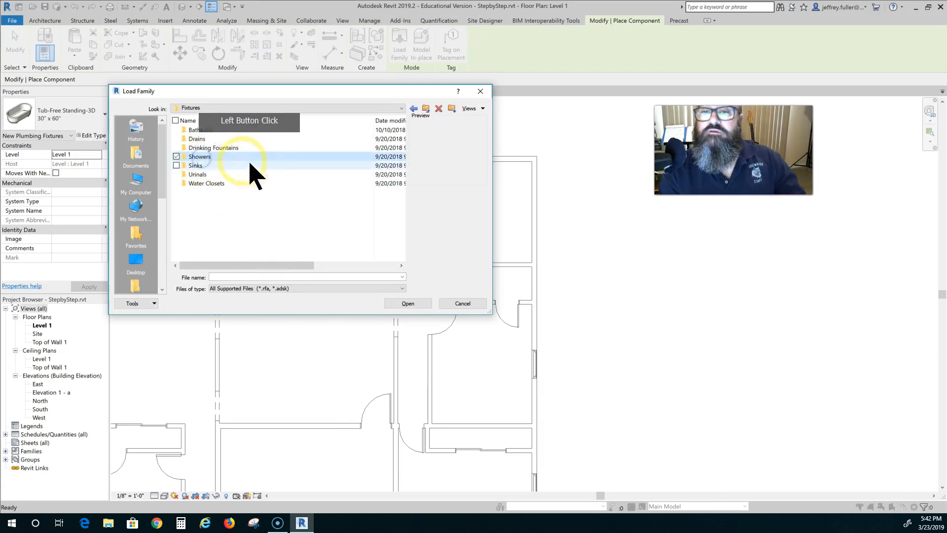
{"action": "double_click", "coordinate": [207, 157]}
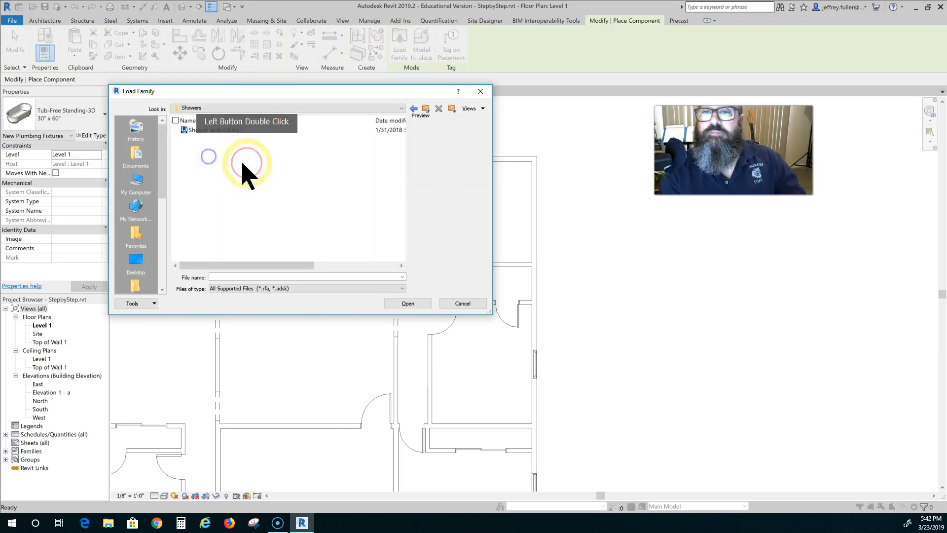
{"action": "left_click", "coordinate": [220, 130]}
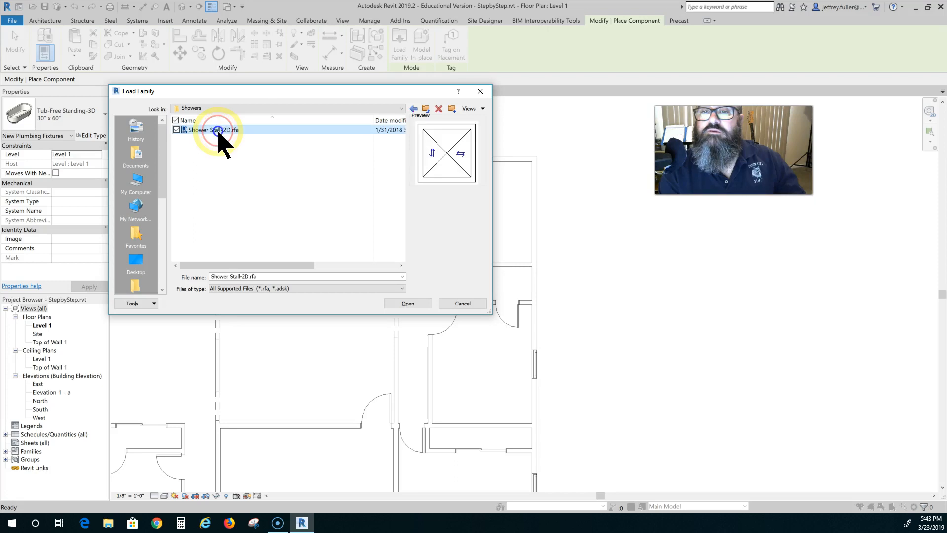
{"action": "left_click", "coordinate": [407, 304]}
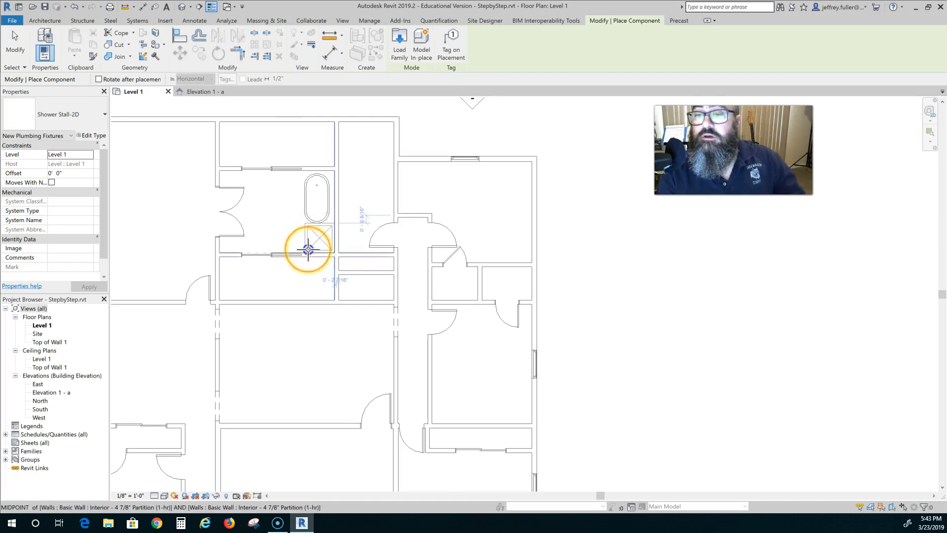
Step: Place the shower stall in the bathroom's lower-right corner, directly below the tub
{"action": "left_click", "coordinate": [308, 249]}
{"action": "key", "text": "Escape"}
{"action": "scroll", "coordinate": [253, 191], "scroll_direction": "up", "scroll_amount": 3}
{"action": "key", "text": "Escape"}
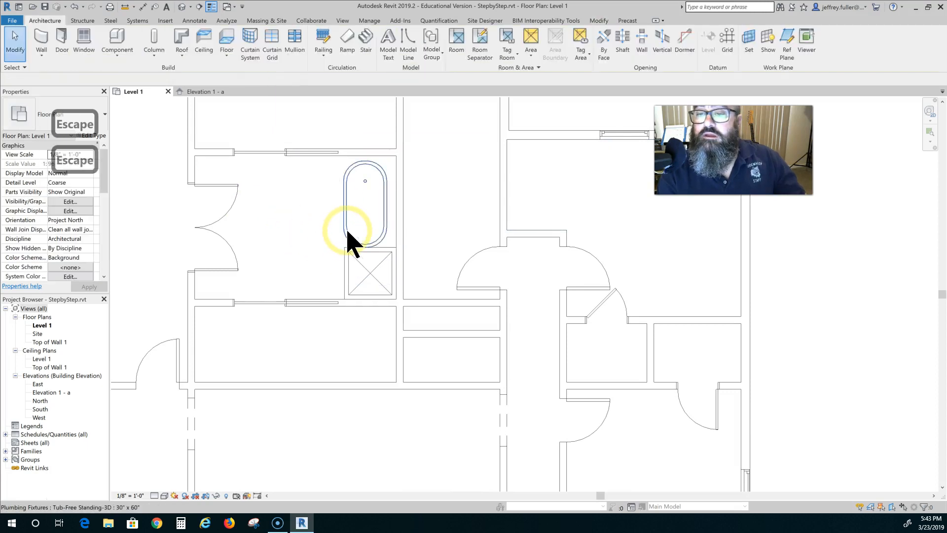
Step: Rotate the free-standing tub about 45 degrees clockwise and shift it slightly away from the bathroom's right wall
{"action": "left_click", "coordinate": [342, 227]}
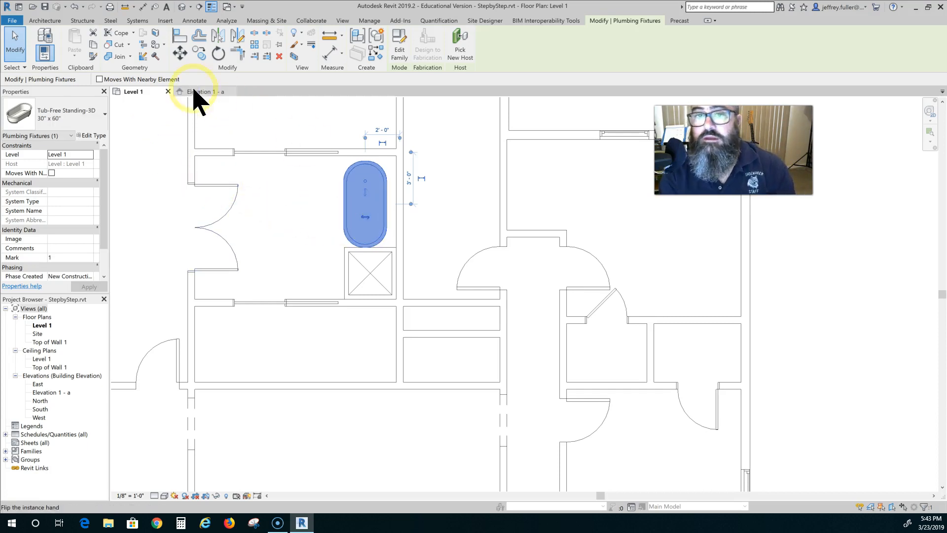
{"action": "left_click", "coordinate": [216, 53]}
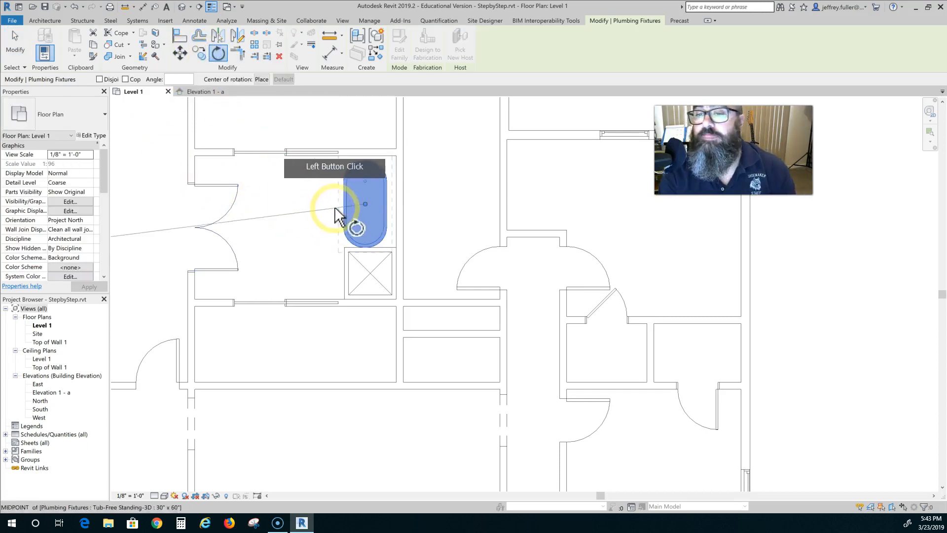
{"action": "left_click", "coordinate": [296, 203]}
{"action": "left_click", "coordinate": [308, 157]}
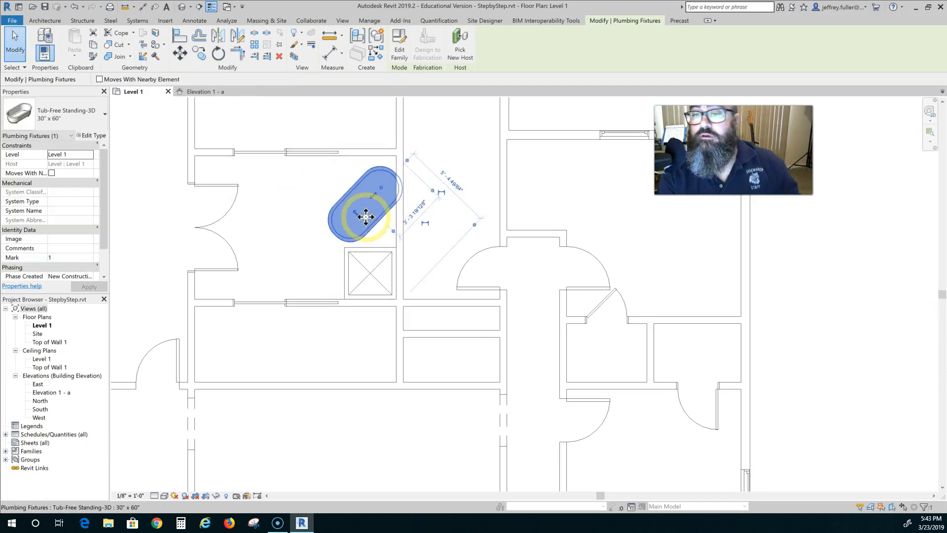
{"action": "mouse_move", "coordinate": [363, 212]}
{"action": "left_mouse_down"}
{"action": "mouse_move", "coordinate": [347, 198]}
{"action": "mouse_move", "coordinate": [364, 213]}
{"action": "mouse_move", "coordinate": [360, 205]}
{"action": "mouse_move", "coordinate": [374, 207]}
{"action": "left_mouse_up"}
{"action": "key", "text": "Escape"}
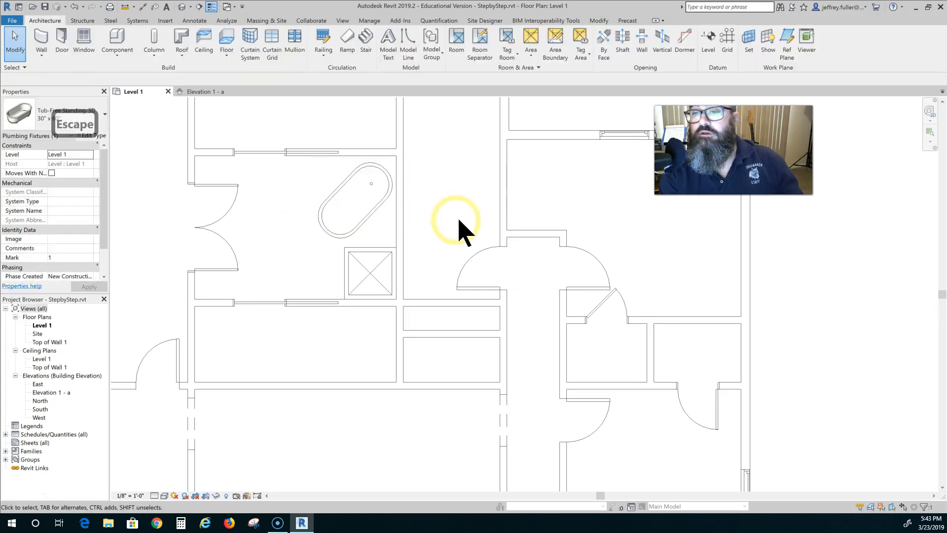
Step: Delete the double full-glass door from the bathroom's left wall
{"action": "scroll", "coordinate": [314, 281], "scroll_direction": "up", "scroll_amount": 4}
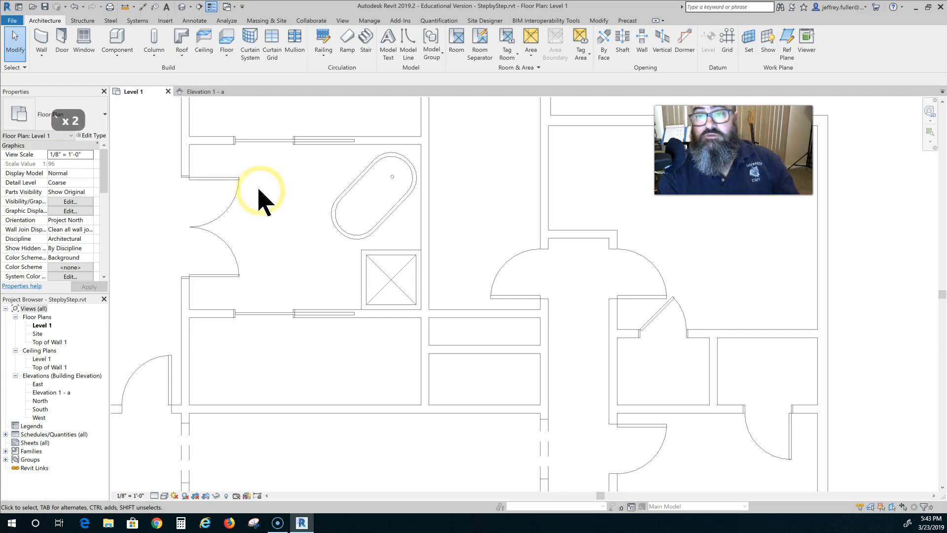
{"action": "left_click", "coordinate": [235, 175]}
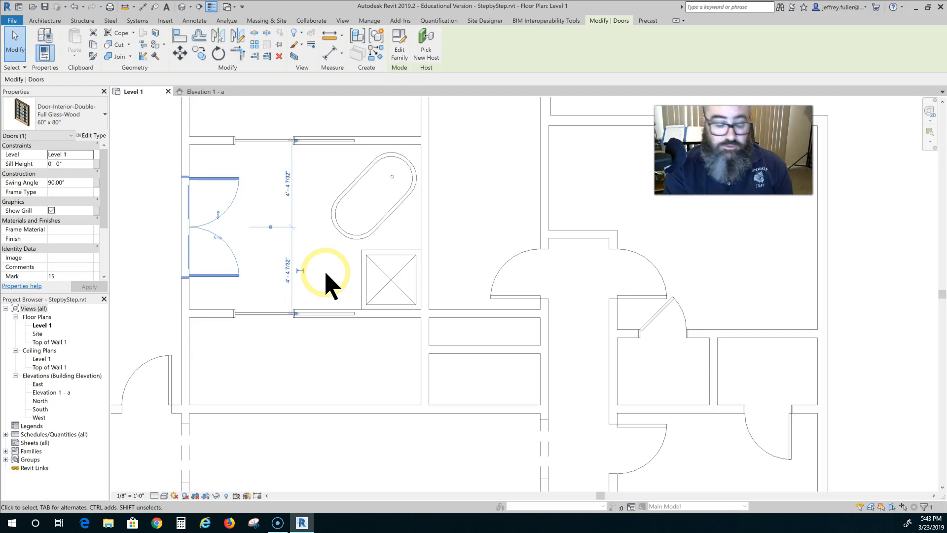
{"action": "key", "text": "BackSpace"}
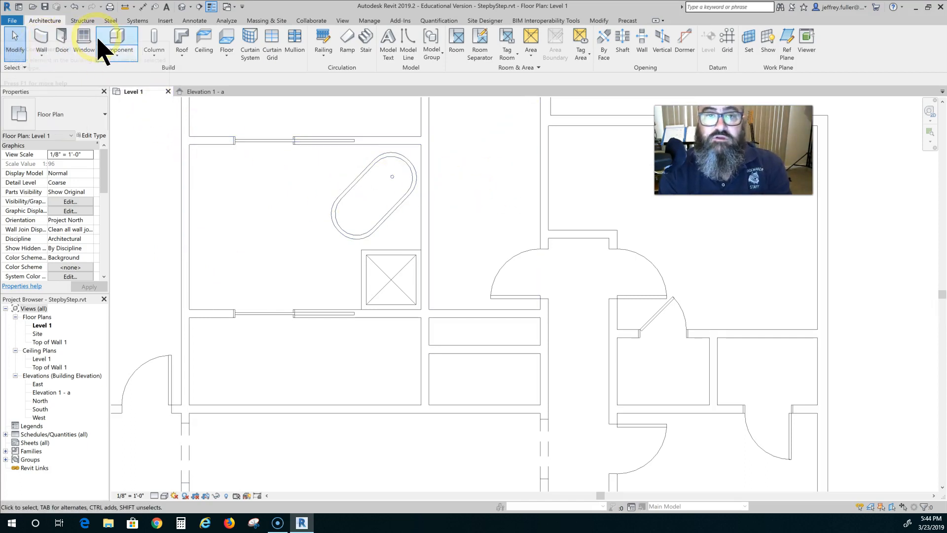
Step: Save the project and load the Toilet-Domestic-3D family from the Water Closets fixtures folder for component placement
{"action": "left_click", "coordinate": [125, 39]}
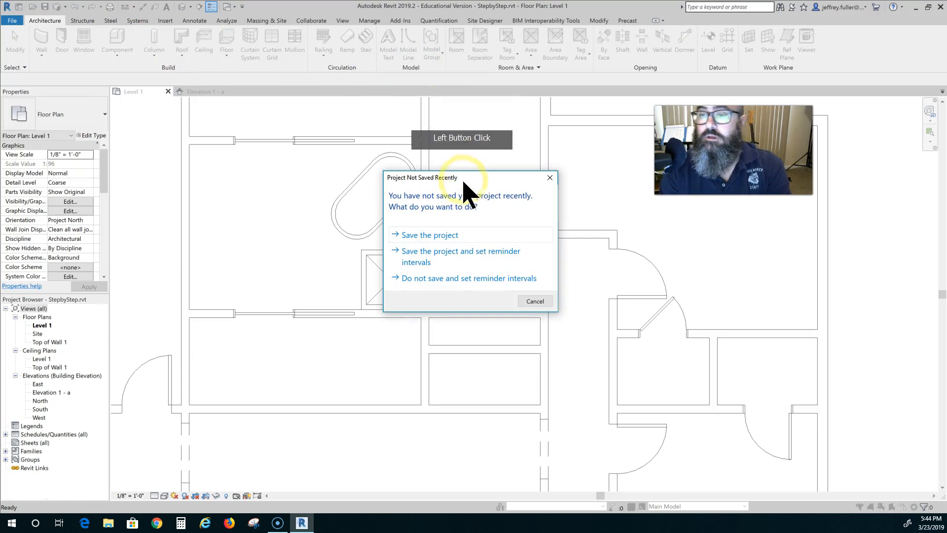
{"action": "left_click", "coordinate": [437, 231]}
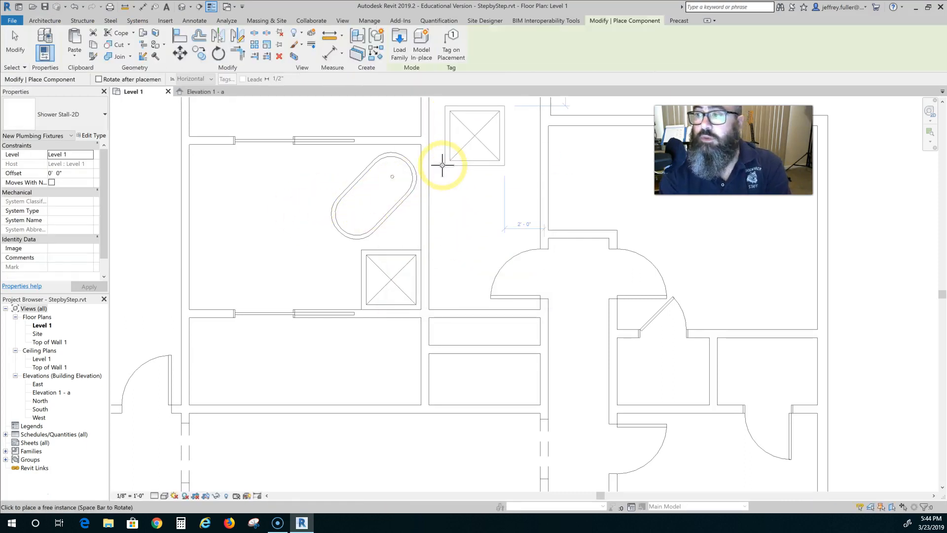
{"action": "left_click", "coordinate": [400, 43]}
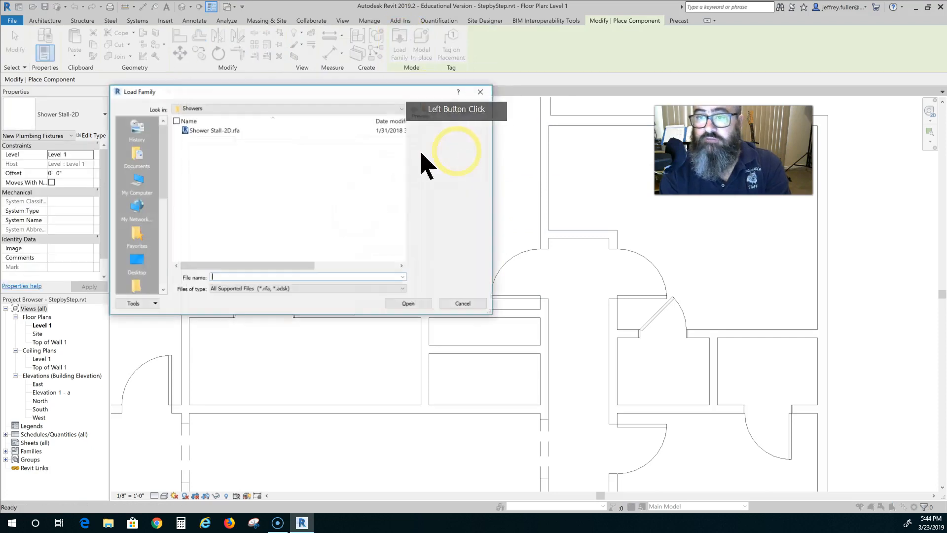
{"action": "left_click", "coordinate": [426, 109]}
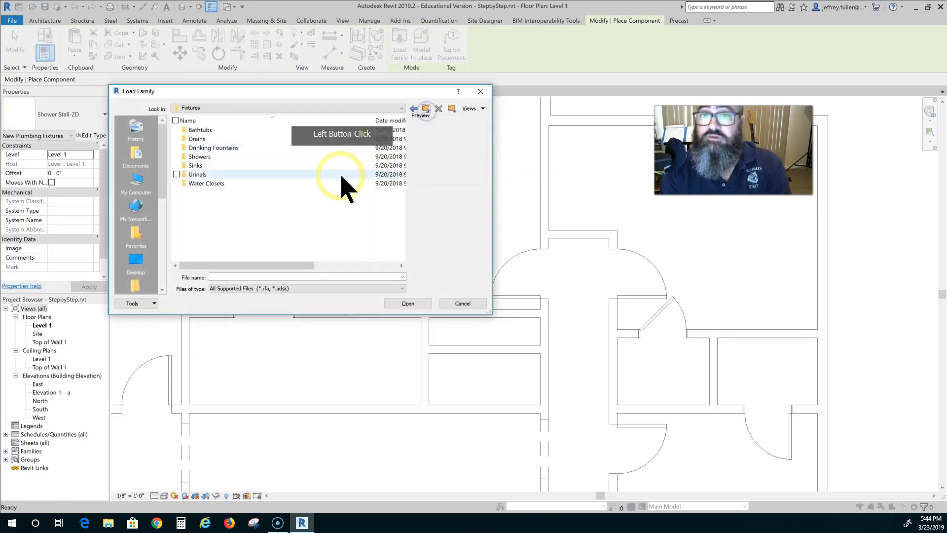
{"action": "double_click", "coordinate": [197, 183]}
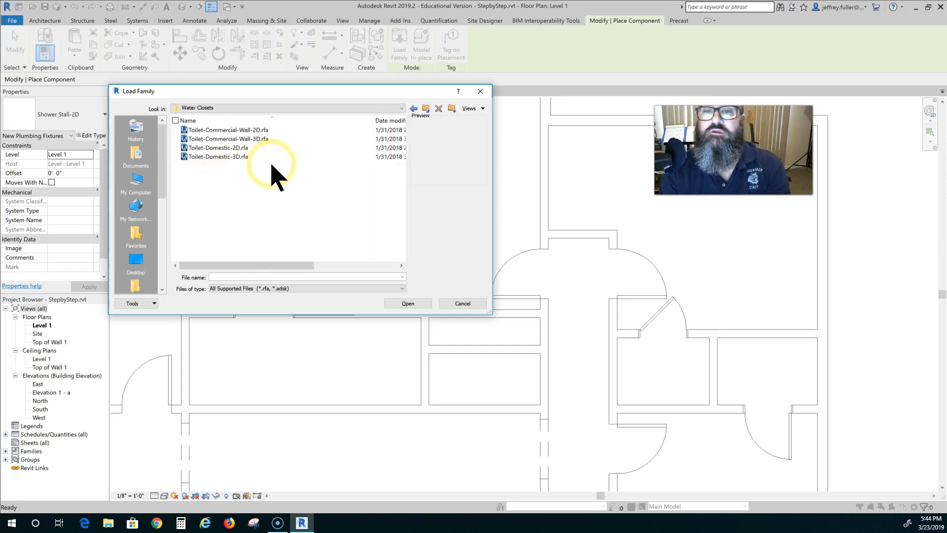
{"action": "left_click", "coordinate": [231, 157]}
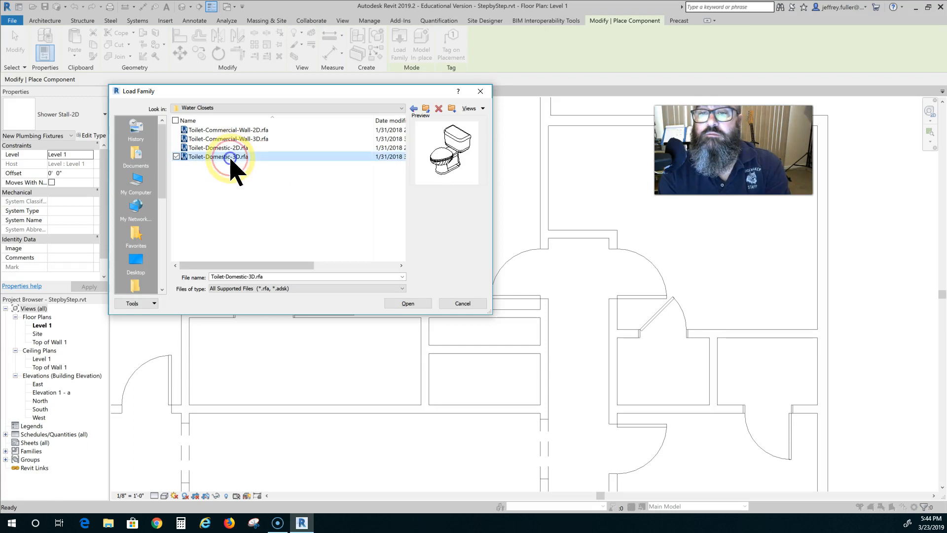
{"action": "left_click", "coordinate": [409, 304]}
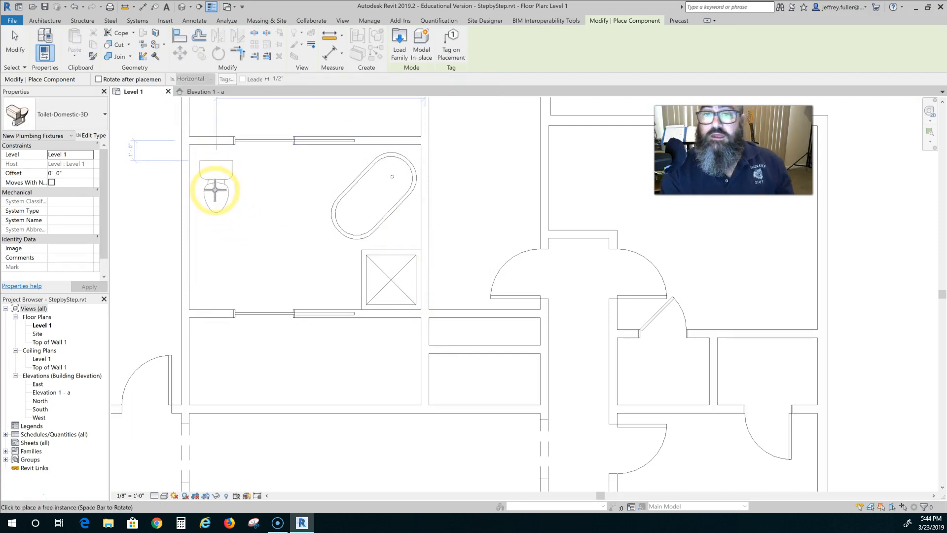
Step: Place the toilet in the bathroom's upper-left corner against the upper wall, about 10'-6" from the right wall
{"action": "left_click", "coordinate": [216, 179]}
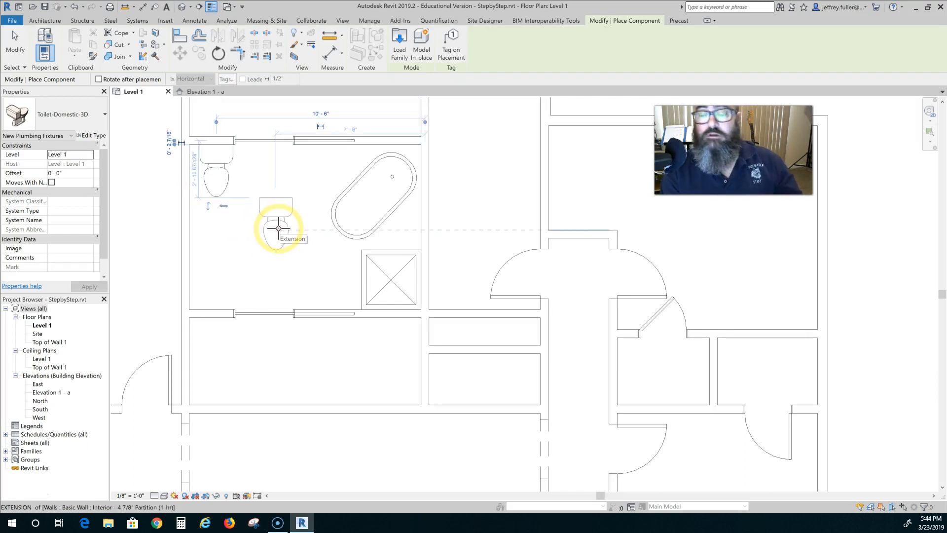
{"action": "key", "text": "Escape"}
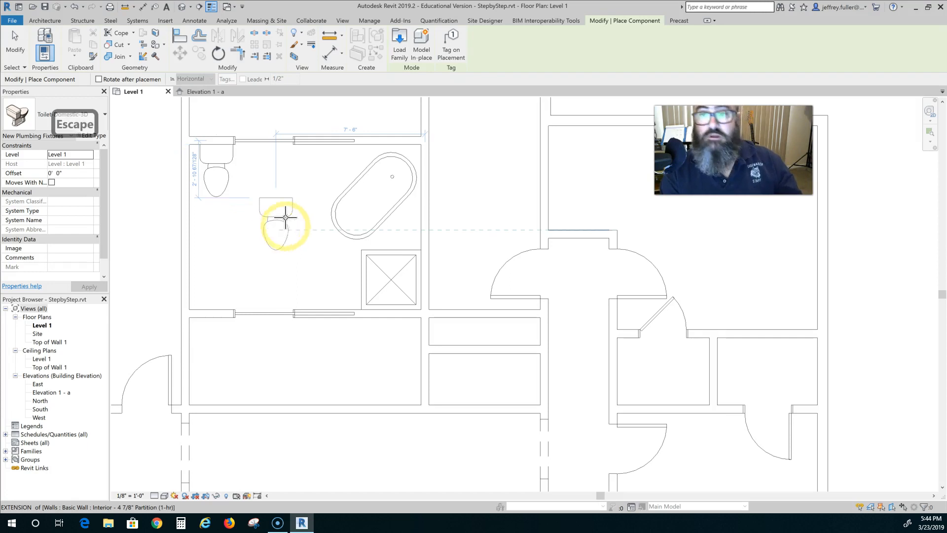
{"action": "key", "text": "Escape"}
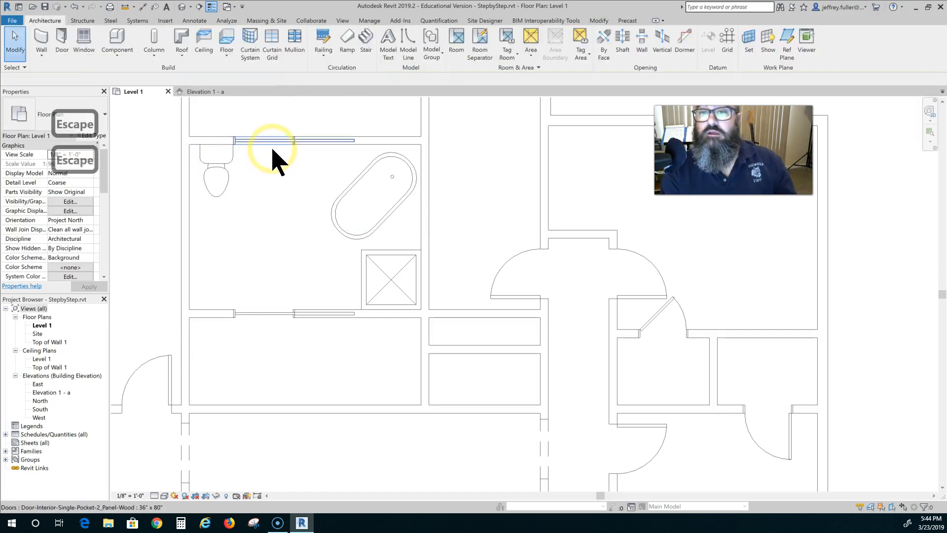
Step: Shift the pocket door in the bathroom's upper wall to the right, away from the toilet, keeping its pocket short of the right wall
{"action": "left_click", "coordinate": [274, 149]}
{"action": "key", "text": "Right"}
{"action": "key", "text": "Right"}
{"action": "key", "text": "Right"}
{"action": "key", "text": "Right"}
{"action": "key", "text": "Right"}
{"action": "key", "text": "Right"}
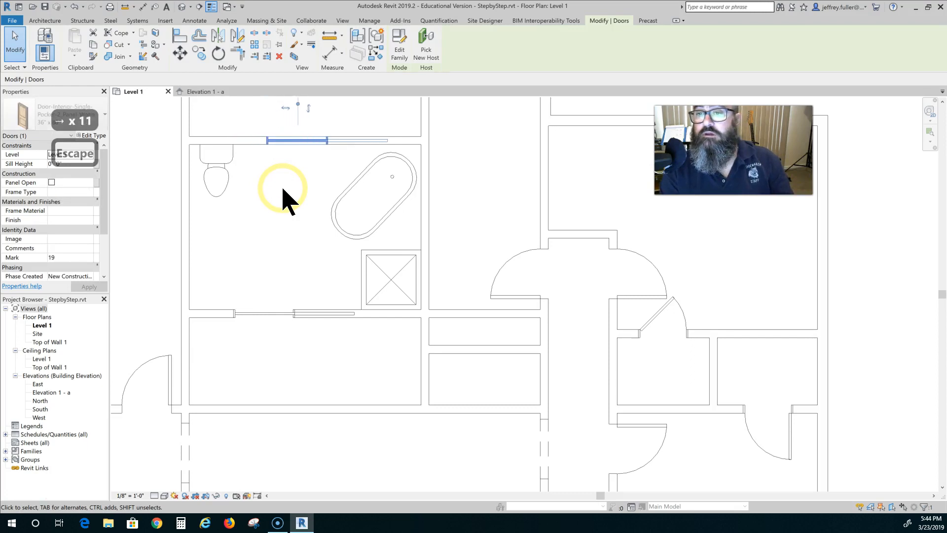
{"action": "key", "text": "Right"}
{"action": "key", "text": "Right"}
{"action": "key", "text": "Right"}
{"action": "key", "text": "Right"}
{"action": "key", "text": "Right"}
{"action": "key", "text": "Right"}
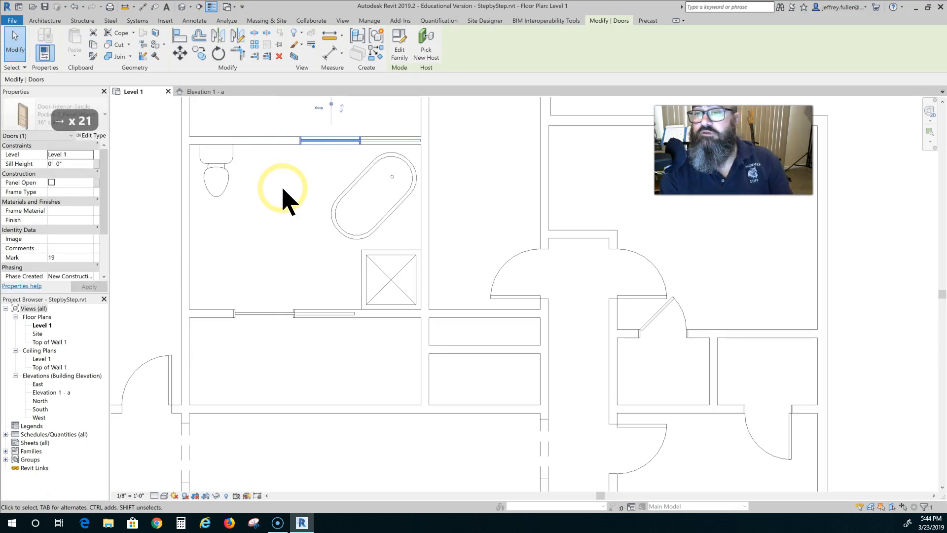
{"action": "key", "text": "Left"}
{"action": "key", "text": "Left"}
{"action": "key", "text": "Left"}
{"action": "left_click", "coordinate": [274, 192]}
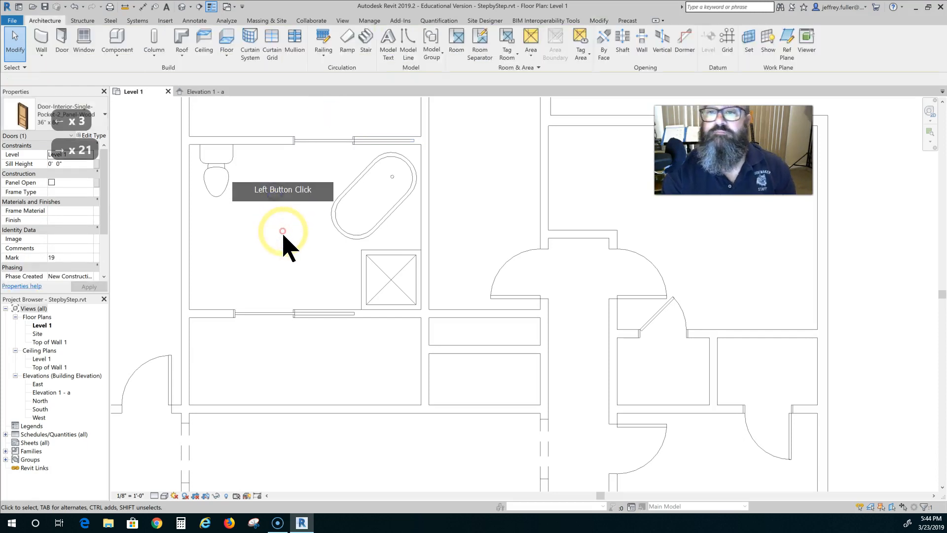
{"action": "key", "text": "Escape"}
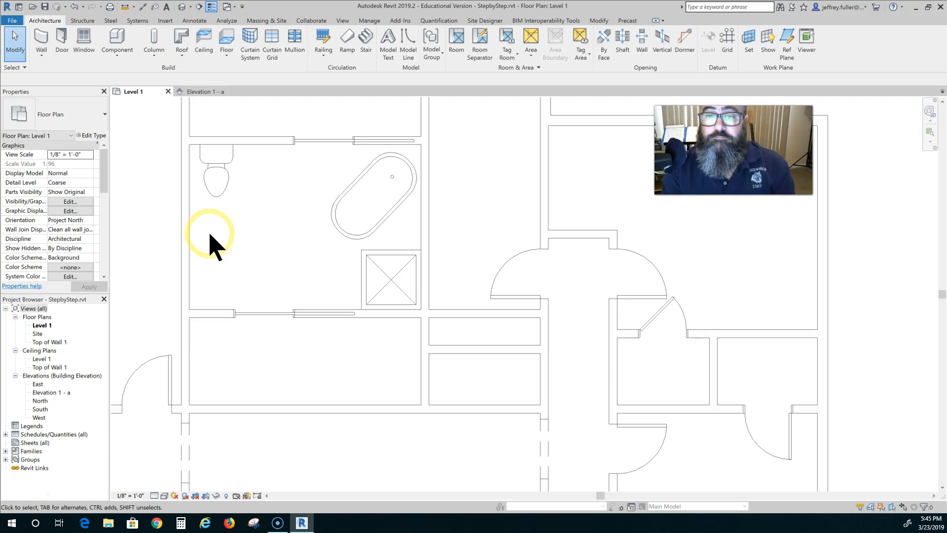
Step: Place a second Toilet-Domestic-3D, rotated to face right, against the left wall at the upper end of the narrow adjoining room
{"action": "scroll", "coordinate": [210, 234], "scroll_direction": "down", "scroll_amount": 2}
{"action": "middle_click_drag", "start_coordinate": [223, 258], "coordinate": [200, 296]}
{"action": "scroll", "coordinate": [268, 285], "scroll_direction": "down", "scroll_amount": 1}
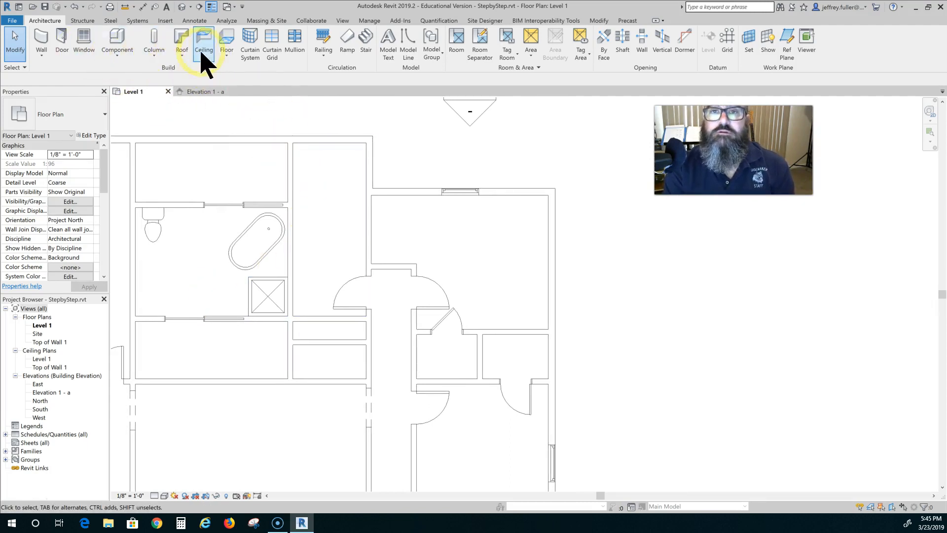
{"action": "left_click", "coordinate": [119, 38]}
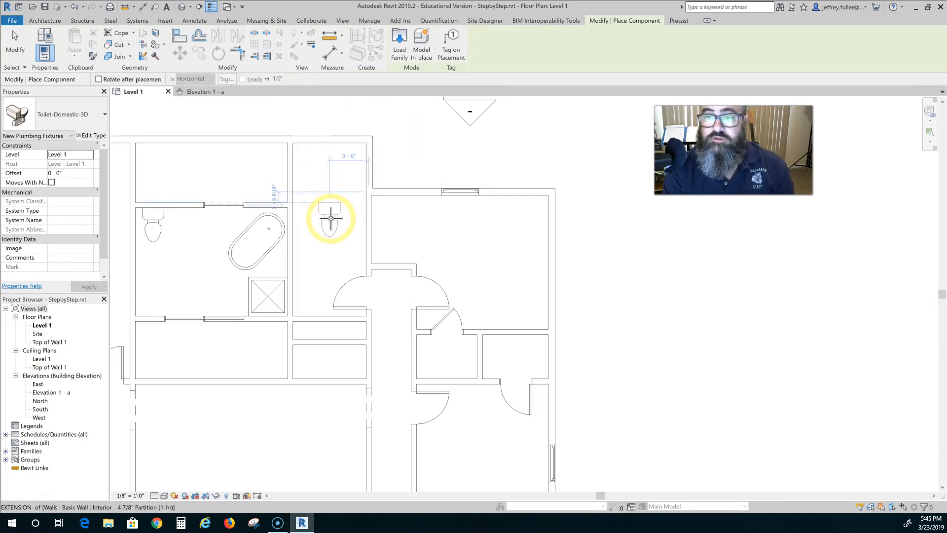
{"action": "key", "text": "space"}
{"action": "key", "text": "space"}
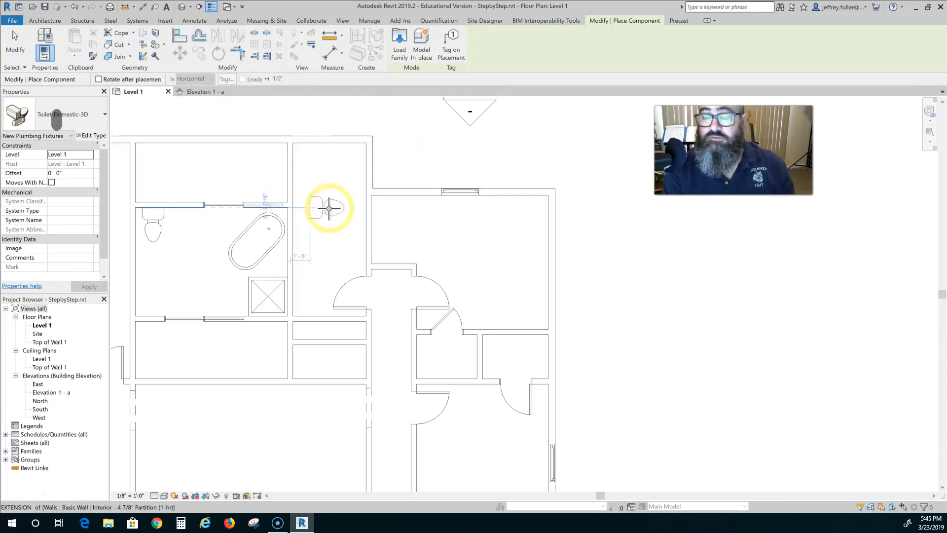
{"action": "key", "text": "space"}
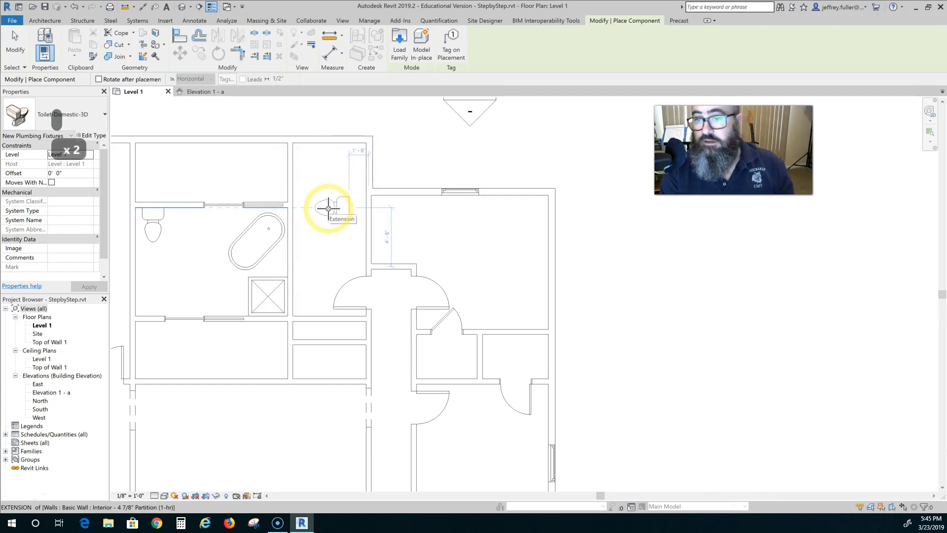
{"action": "key", "text": "space"}
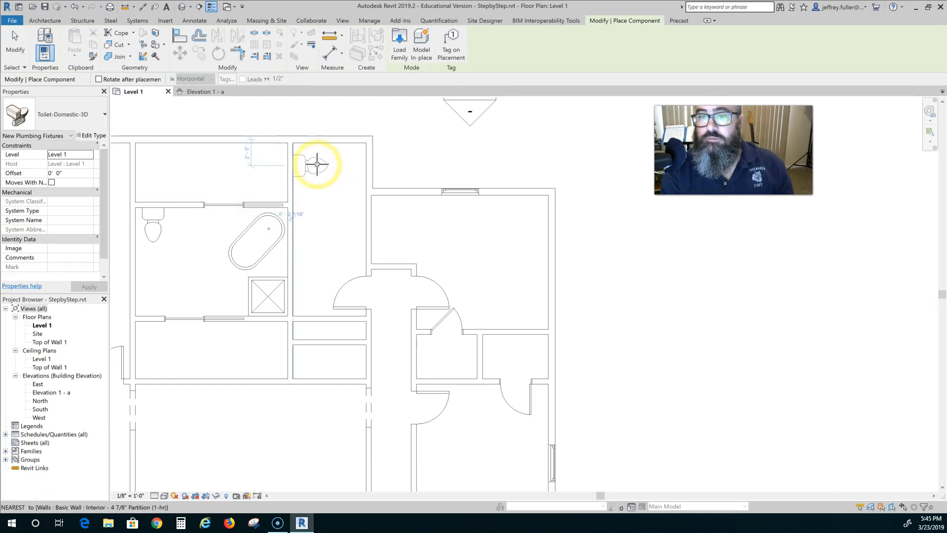
{"action": "left_click", "coordinate": [314, 156]}
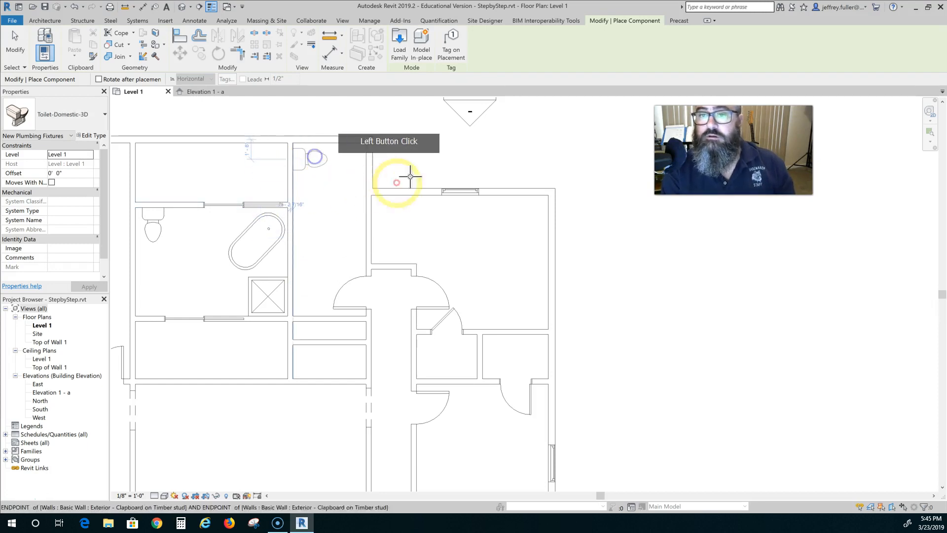
{"action": "key", "text": "Escape"}
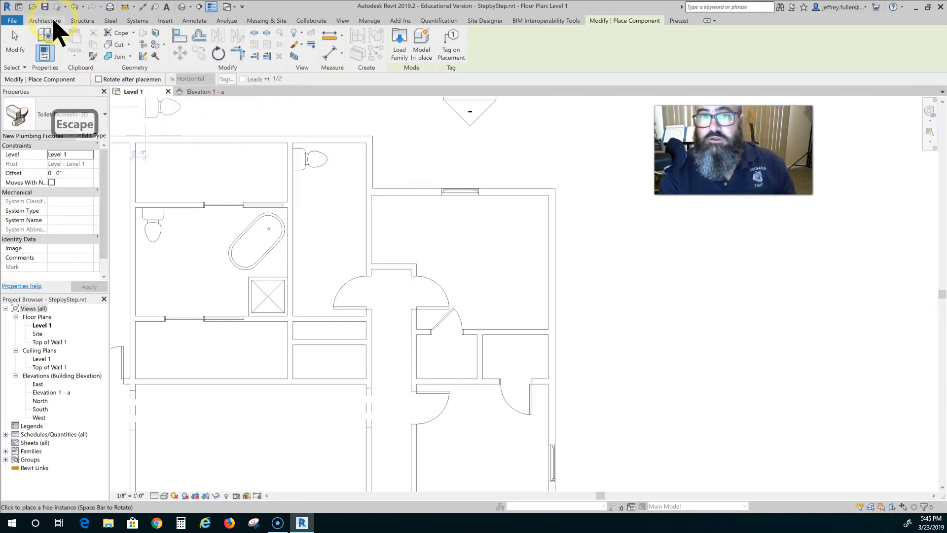
Step: Draw a 3'-6" long Interior - 3 1/8" Partition (1-hr) wall rightward from the narrow room's left wall, just below the second toilet
{"action": "left_click", "coordinate": [45, 21]}
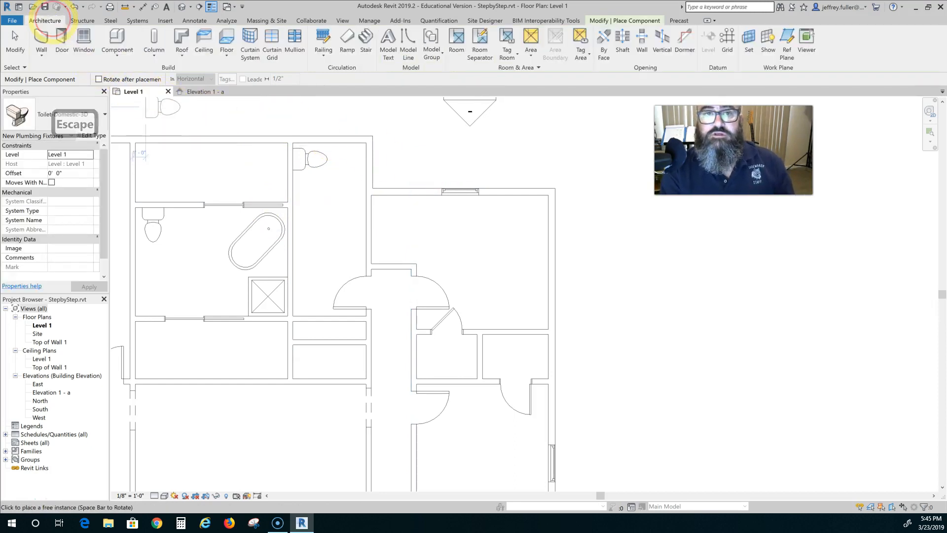
{"action": "left_click", "coordinate": [44, 37]}
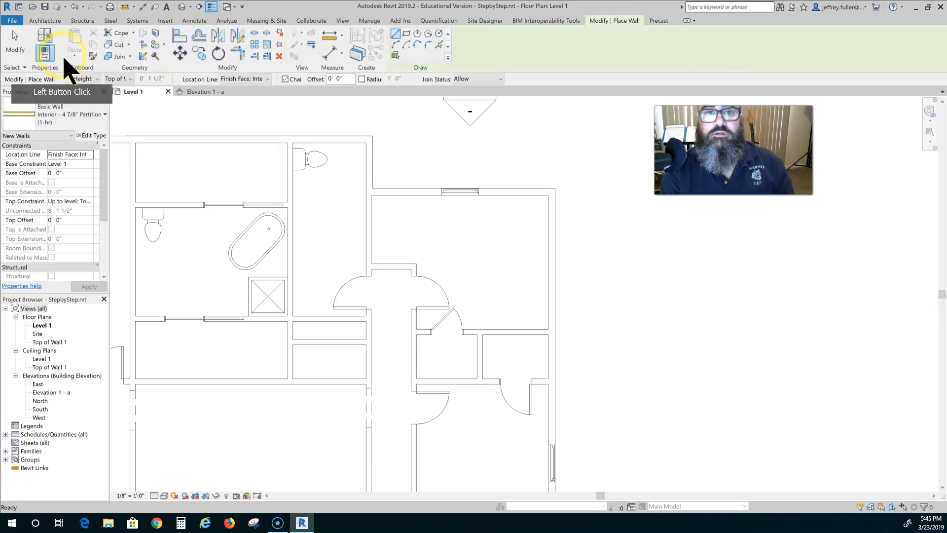
{"action": "left_click", "coordinate": [94, 118]}
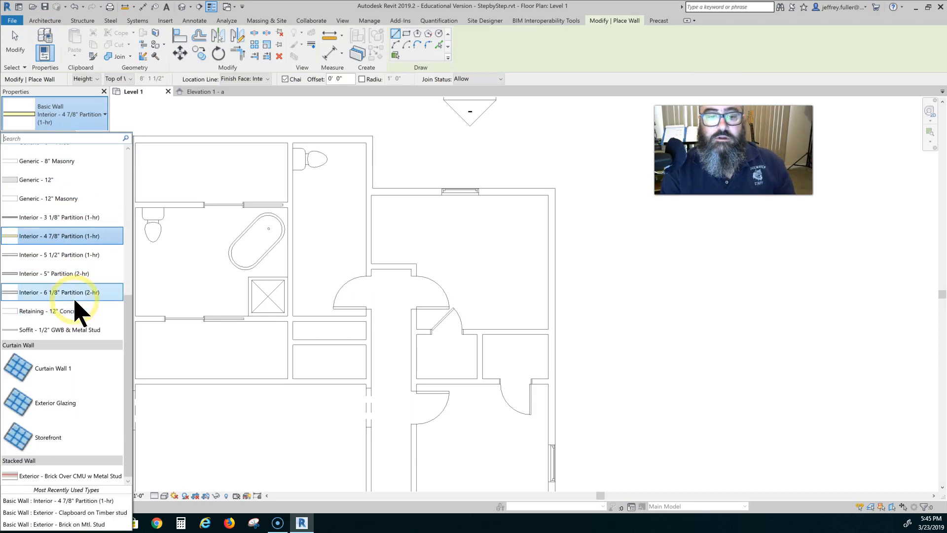
{"action": "left_click", "coordinate": [70, 217]}
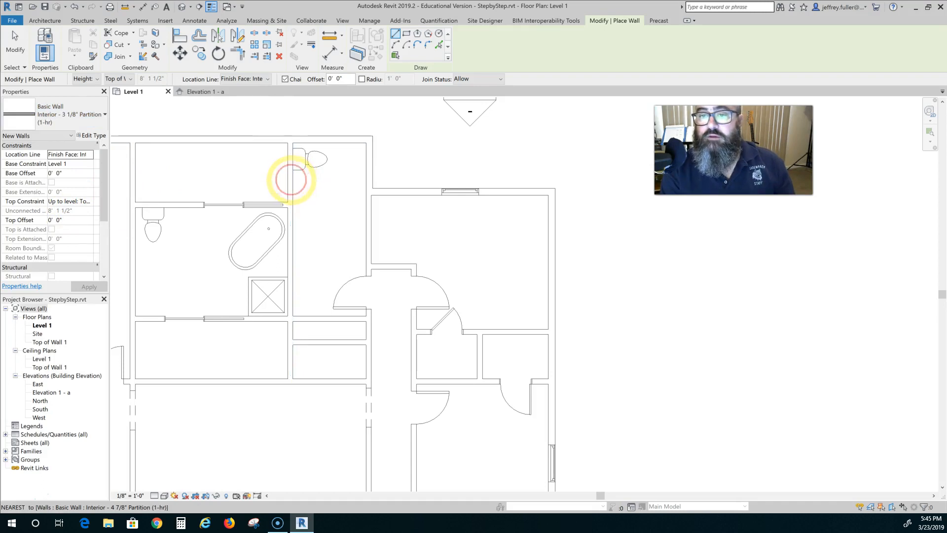
{"action": "left_click", "coordinate": [291, 177]}
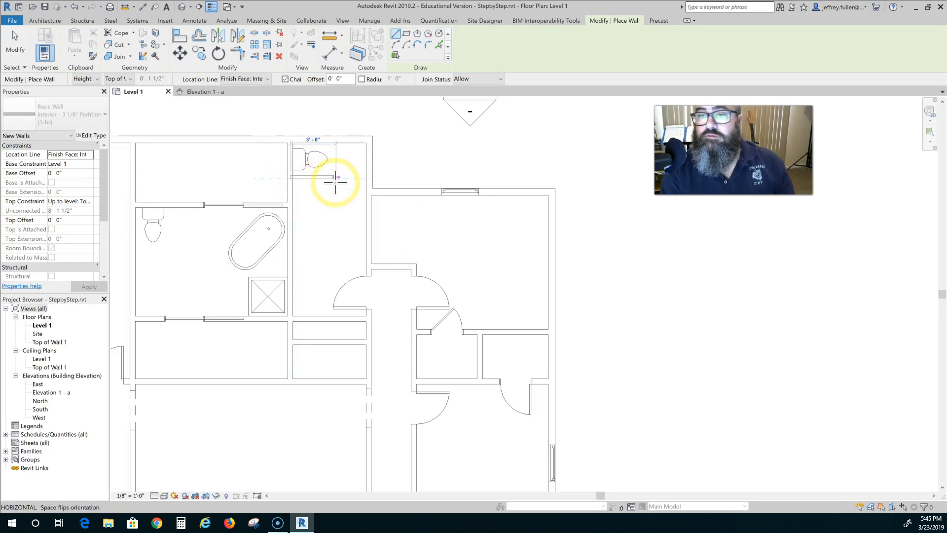
{"action": "left_click", "coordinate": [336, 178]}
{"action": "key", "text": "Escape"}
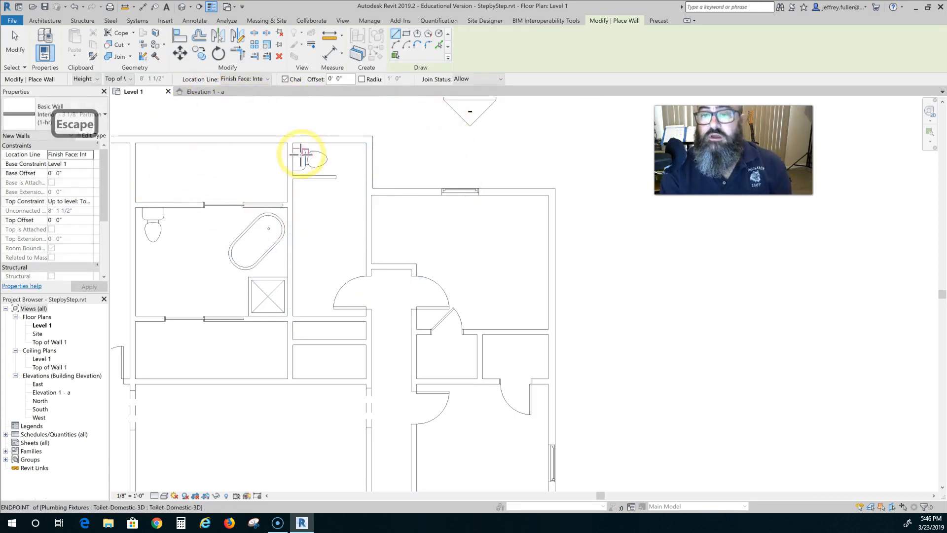
Step: Measure the clearance from the second toilet's centre down to the short partition wall below it
{"action": "left_click", "coordinate": [324, 39]}
{"action": "left_click", "coordinate": [299, 159]}
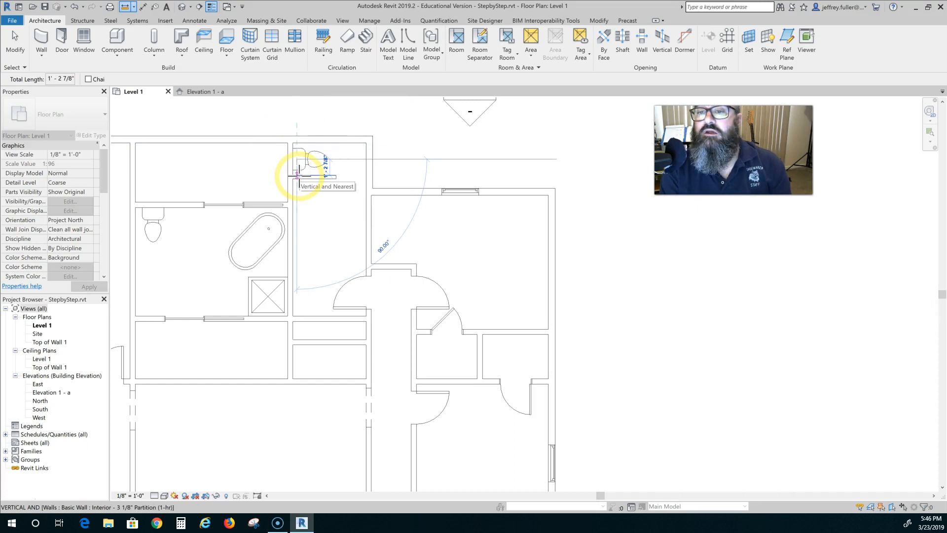
{"action": "key", "text": "Escape"}
{"action": "key", "text": "Escape"}
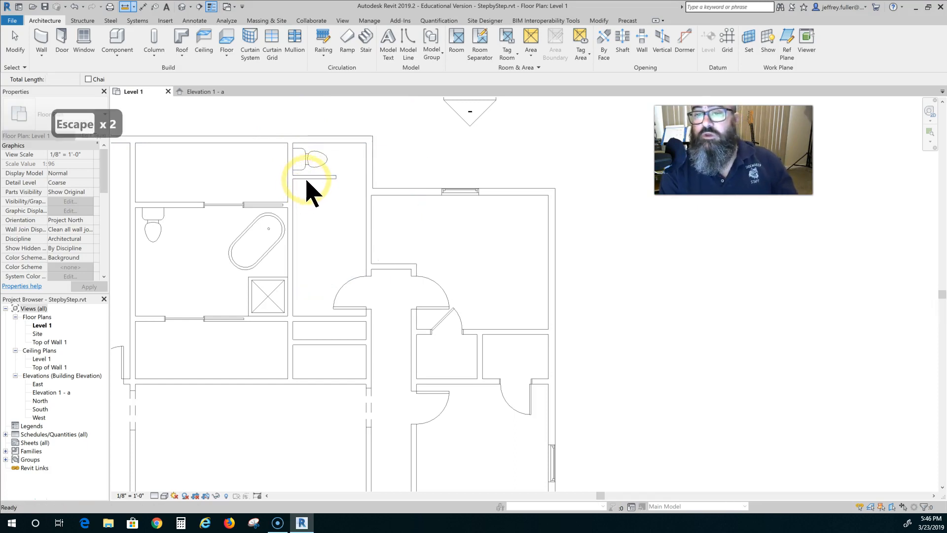
Step: Nudge the short partition wall below the second toilet downward to widen the toilet space
{"action": "left_click", "coordinate": [319, 212]}
{"action": "key", "text": "Down"}
{"action": "key", "text": "Down"}
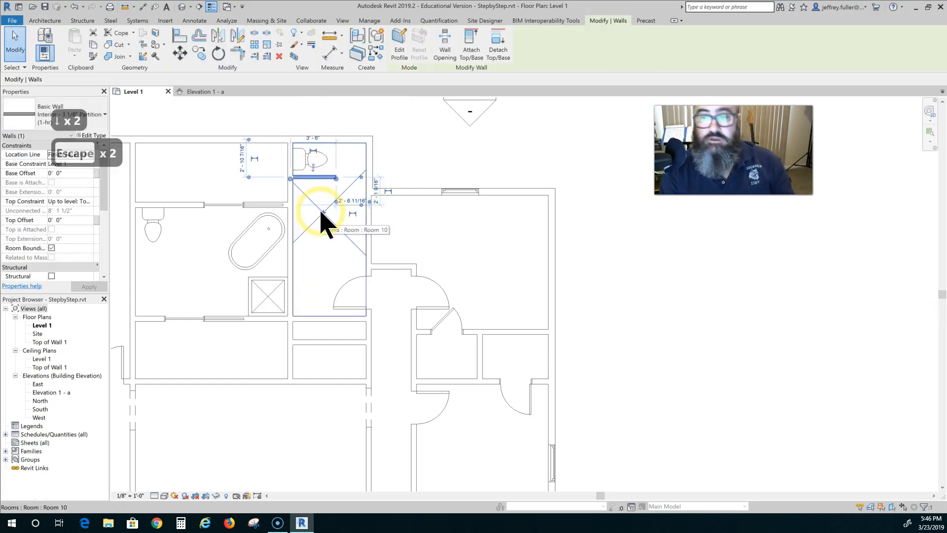
Step: Nudge the second toilet downward along the narrow room's left wall until its centre is 1'-10" from the upper wall
{"action": "left_click", "coordinate": [304, 165]}
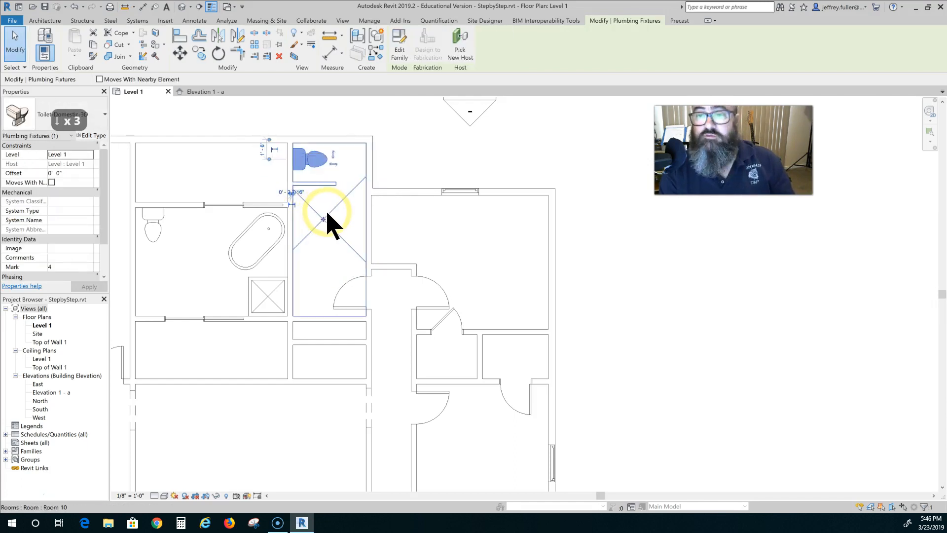
{"action": "key", "text": "Down"}
{"action": "key", "text": "Down"}
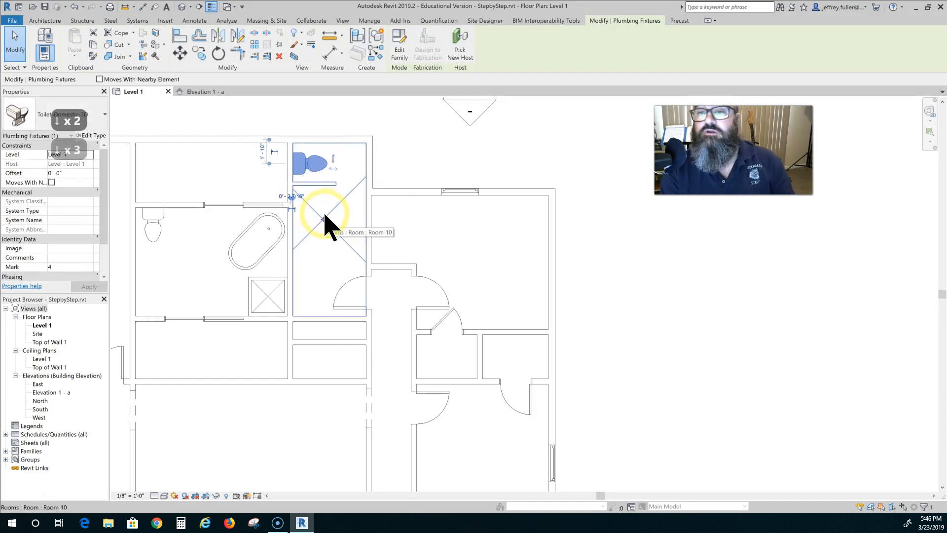
{"action": "left_click", "coordinate": [402, 170]}
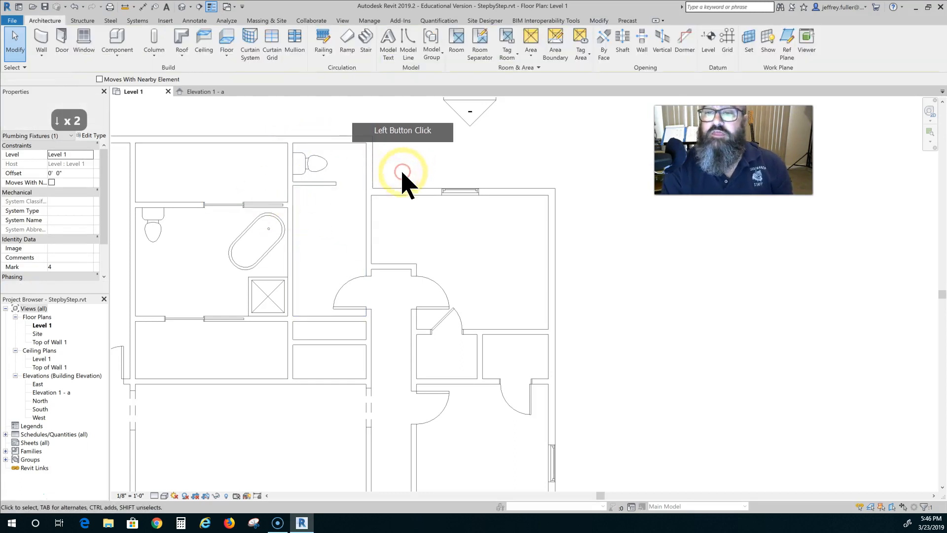
{"action": "key", "text": "Escape"}
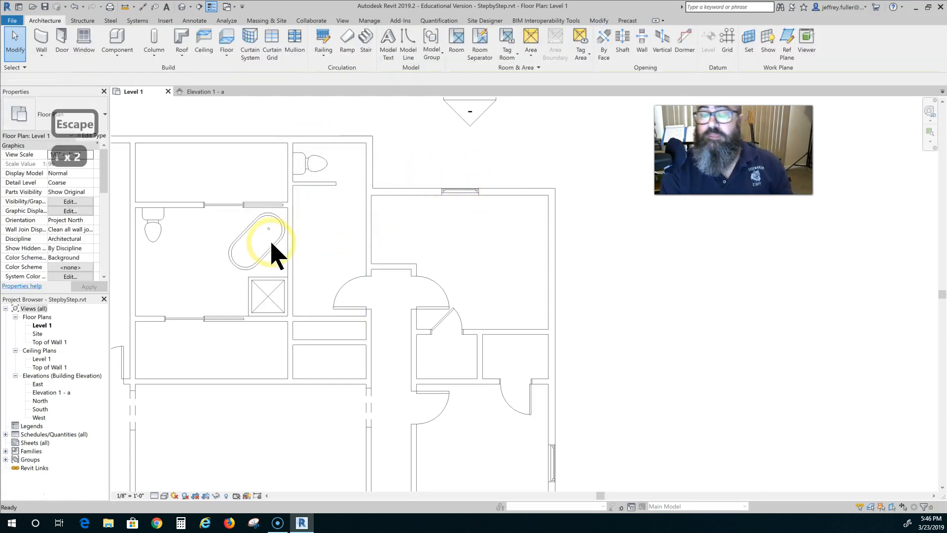
Step: Load the Tub-Rectangular-3D family from the Bathtubs fixtures folder for placement as a component
{"action": "scroll", "coordinate": [338, 259], "scroll_direction": "down", "scroll_amount": 3}
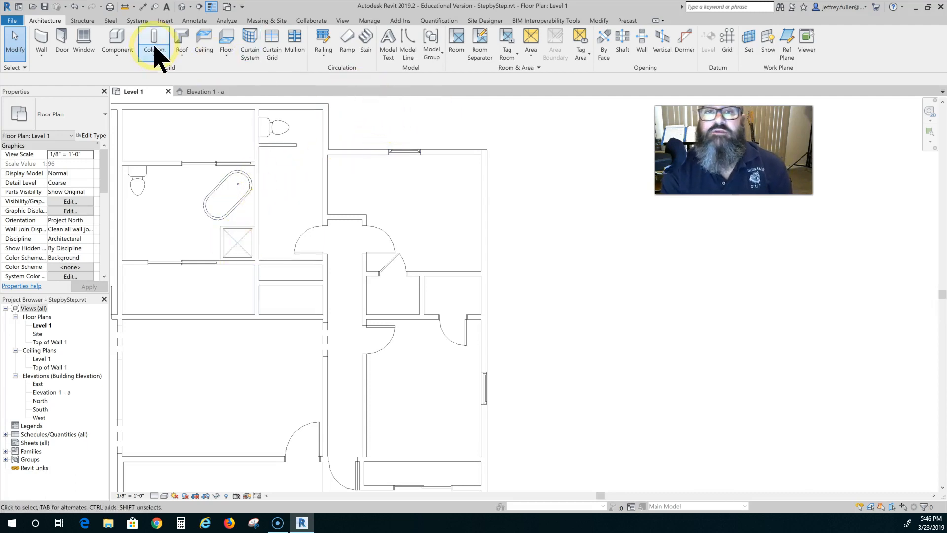
{"action": "left_click", "coordinate": [120, 43]}
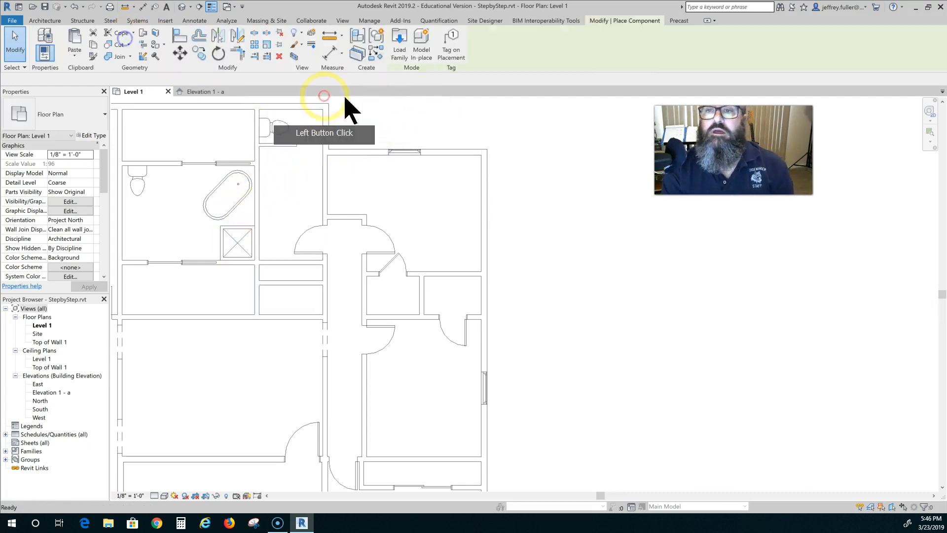
{"action": "left_click", "coordinate": [399, 45]}
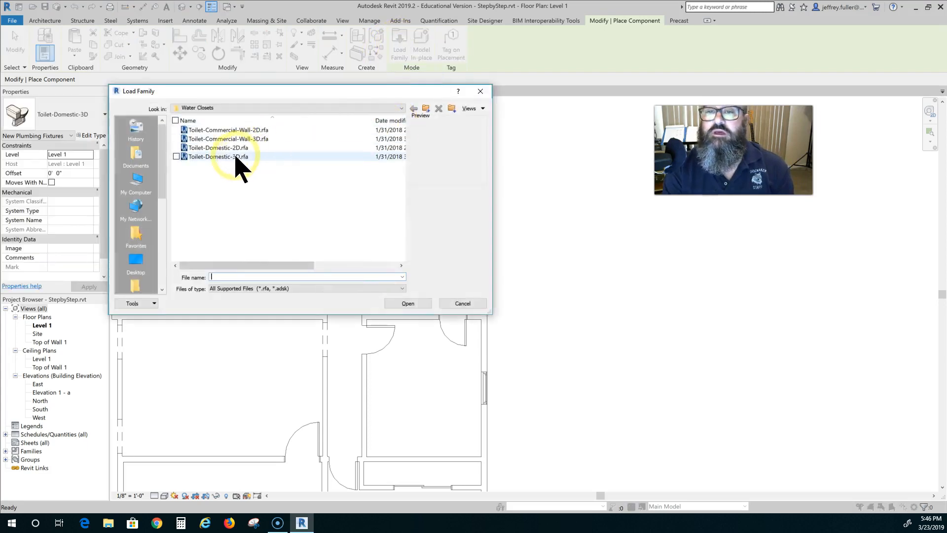
{"action": "left_click", "coordinate": [427, 110]}
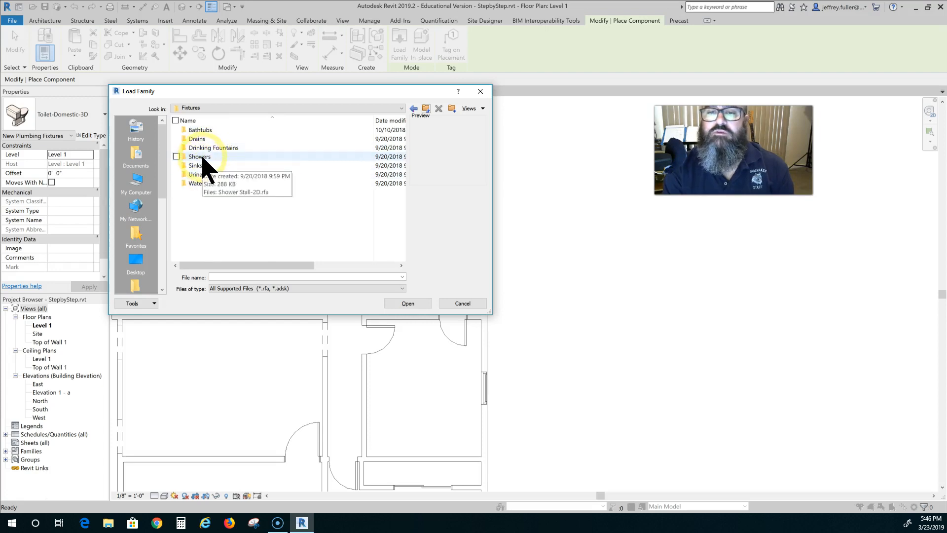
{"action": "double_click", "coordinate": [202, 130]}
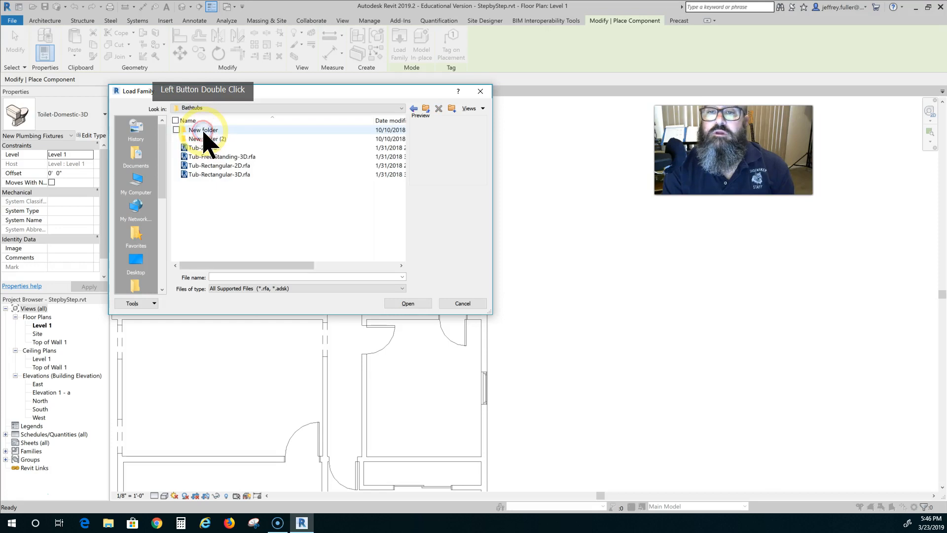
{"action": "left_click", "coordinate": [222, 174]}
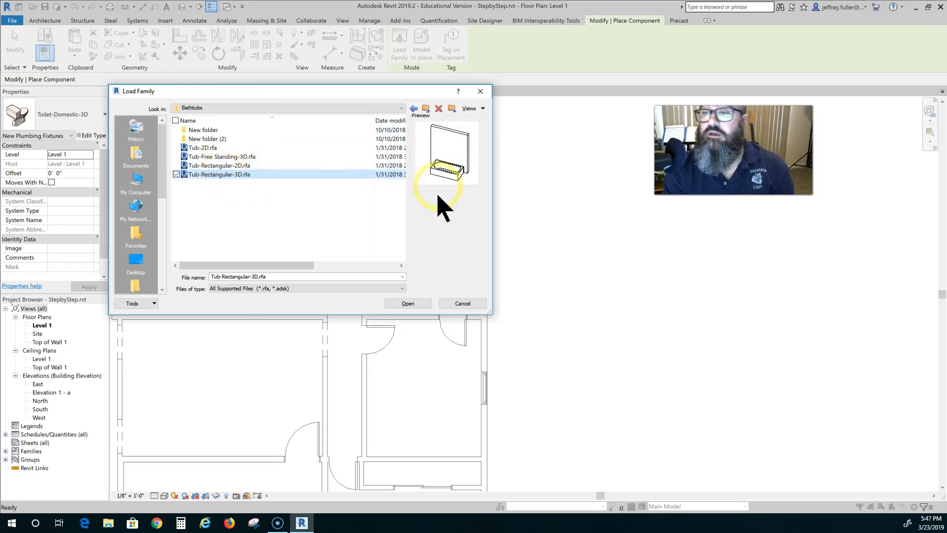
{"action": "left_click", "coordinate": [415, 304]}
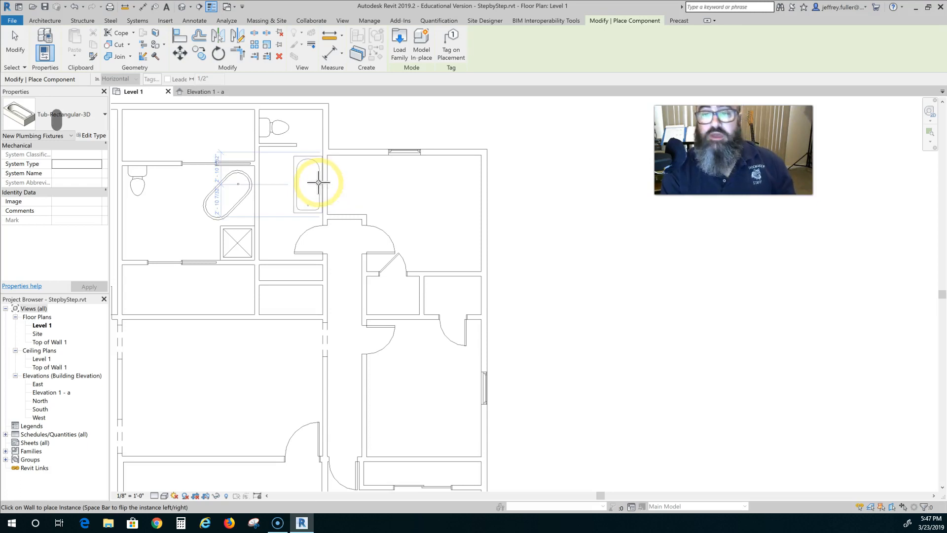
Step: Place the rectangular tub lengthwise against the narrow room's left wall, directly below the short partition, with its drain at the upper end
{"action": "left_click", "coordinate": [259, 177]}
{"action": "key", "text": "Escape"}
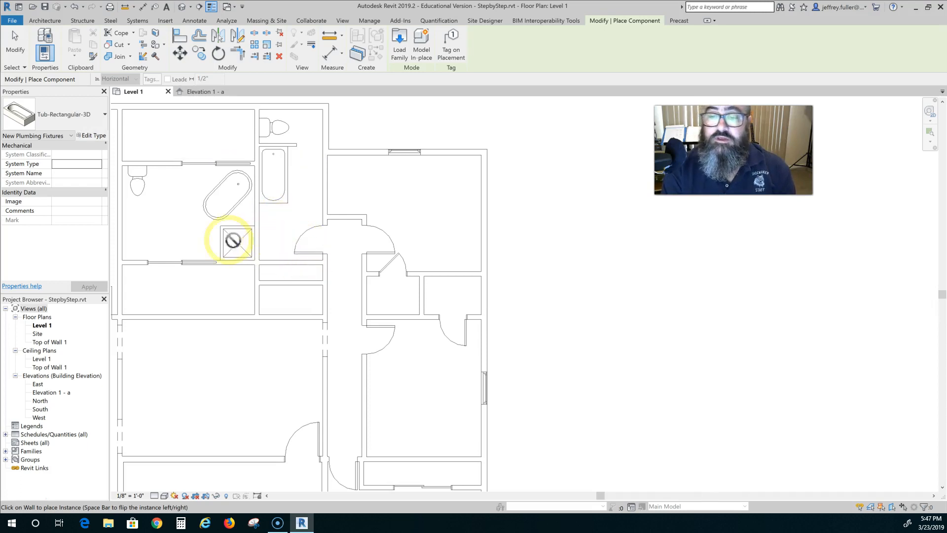
{"action": "scroll", "coordinate": [170, 243], "scroll_direction": "down", "scroll_amount": 1}
{"action": "middle_click_drag", "start_coordinate": [199, 264], "coordinate": [253, 252]}
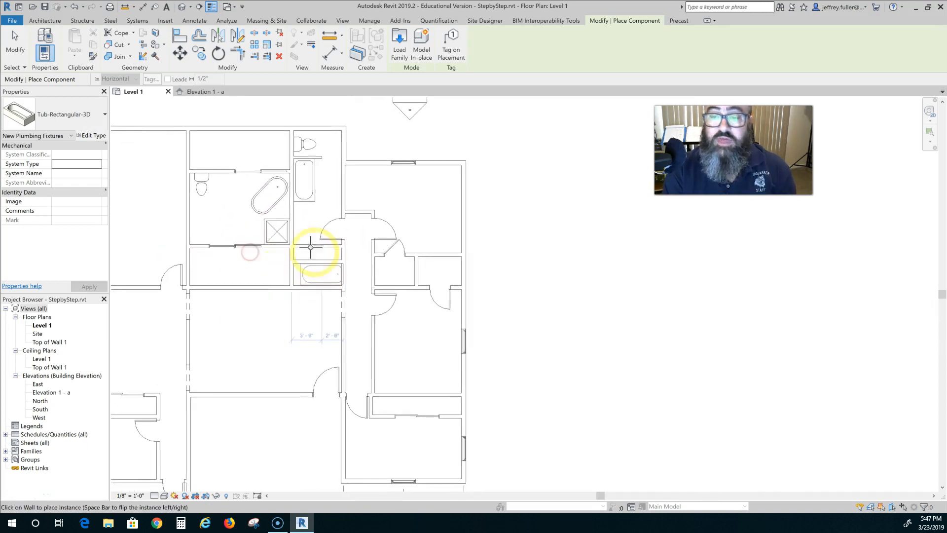